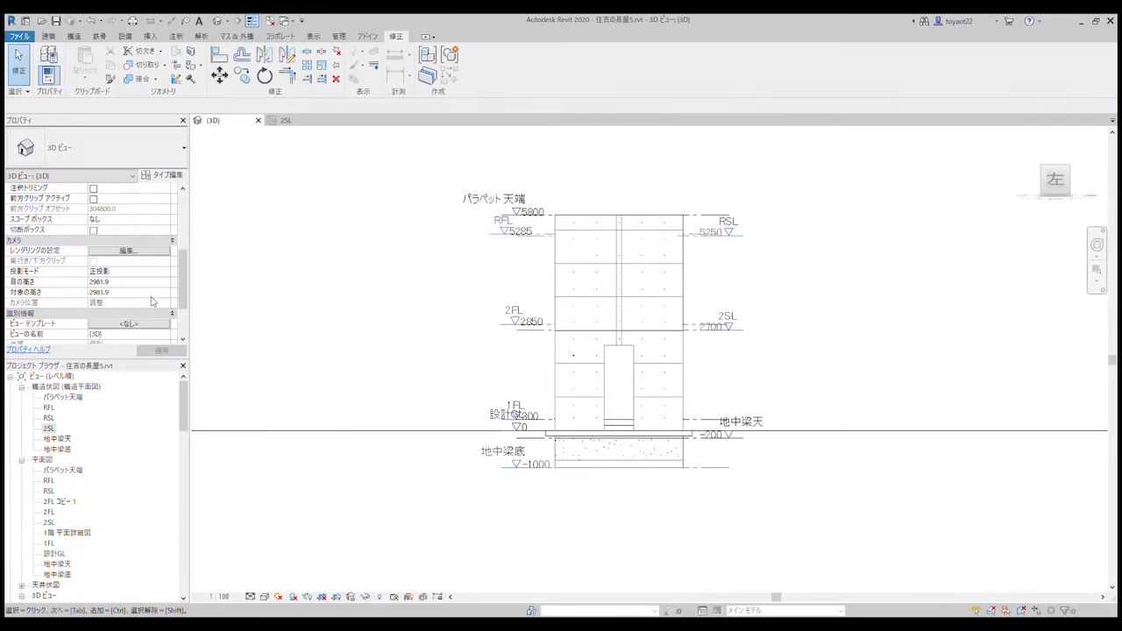
- Switch the 3D view to the ViewCube home isometric view and zoom in on the building
{"action": "scroll", "coordinate": [612, 348], "scroll_direction": "up", "scroll_amount": 2}
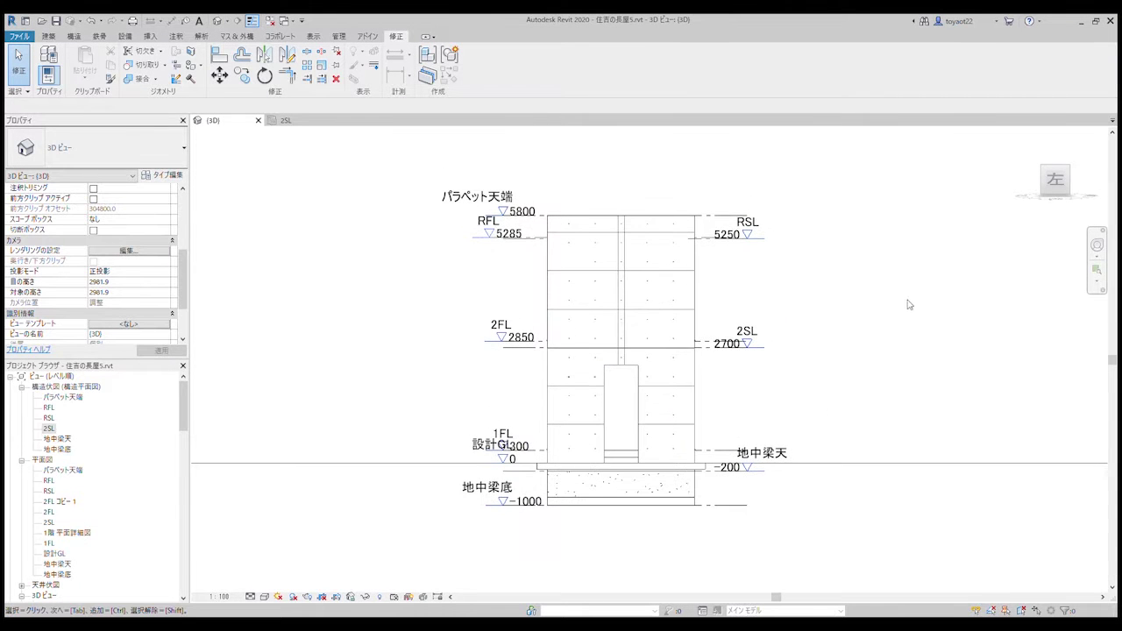
{"action": "left_click", "coordinate": [1030, 138]}
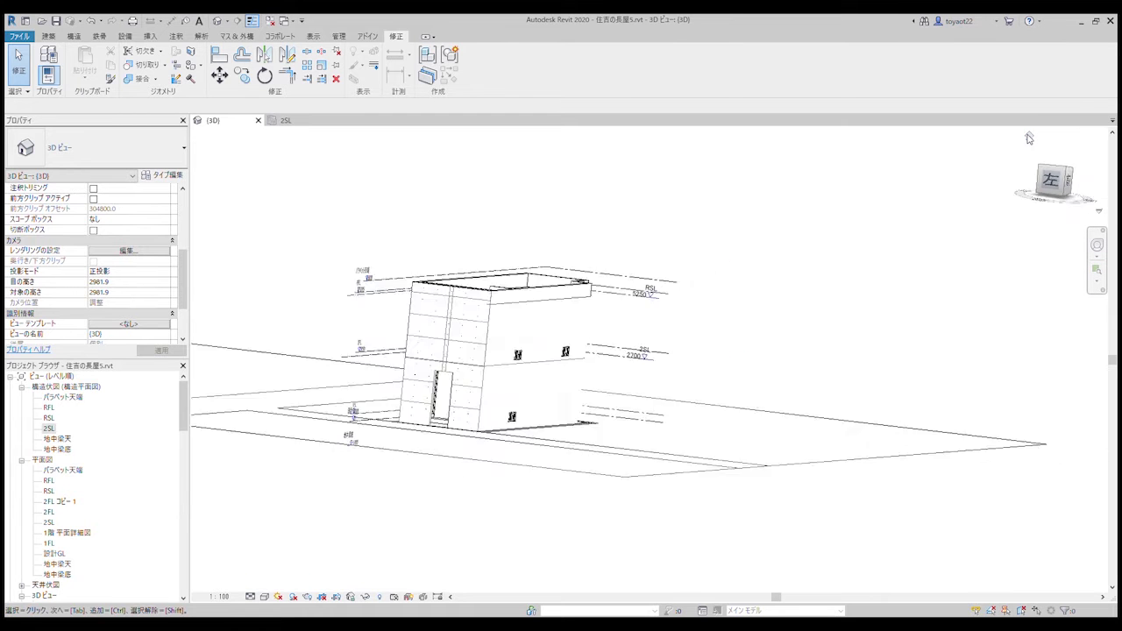
{"action": "scroll", "coordinate": [671, 405], "scroll_direction": "up", "scroll_amount": 2}
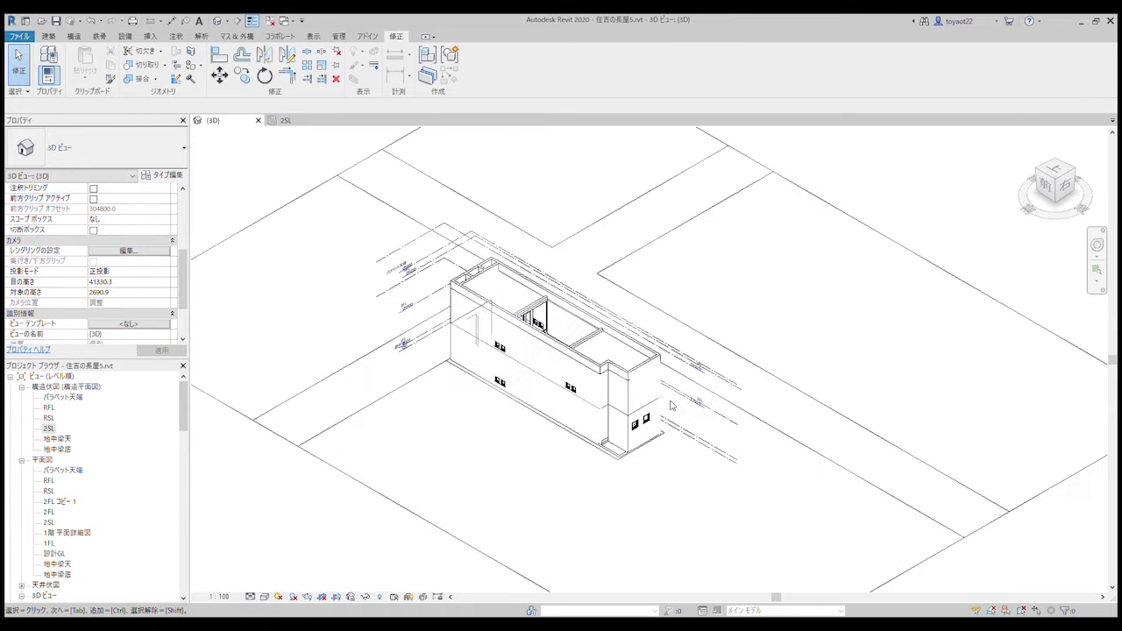
{"action": "scroll", "coordinate": [671, 405], "scroll_direction": "up", "scroll_amount": 2}
{"action": "scroll", "coordinate": [672, 405], "scroll_direction": "up", "scroll_amount": 1}
- Select the 3D section box and drag its grip to cut into the building
{"action": "left_click_drag", "start_coordinate": [285, 159], "coordinate": [612, 532]}
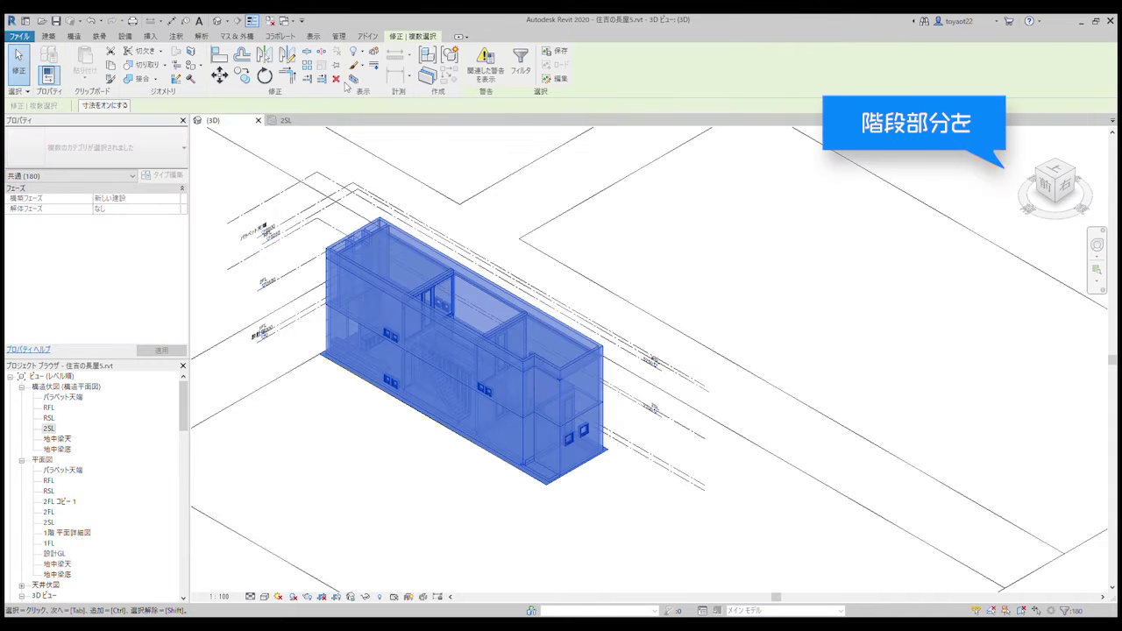
{"action": "scroll", "coordinate": [421, 428], "scroll_direction": "up", "scroll_amount": 2}
{"action": "left_click", "coordinate": [545, 471]}
{"action": "scroll", "coordinate": [578, 456], "scroll_direction": "up", "scroll_amount": 2}
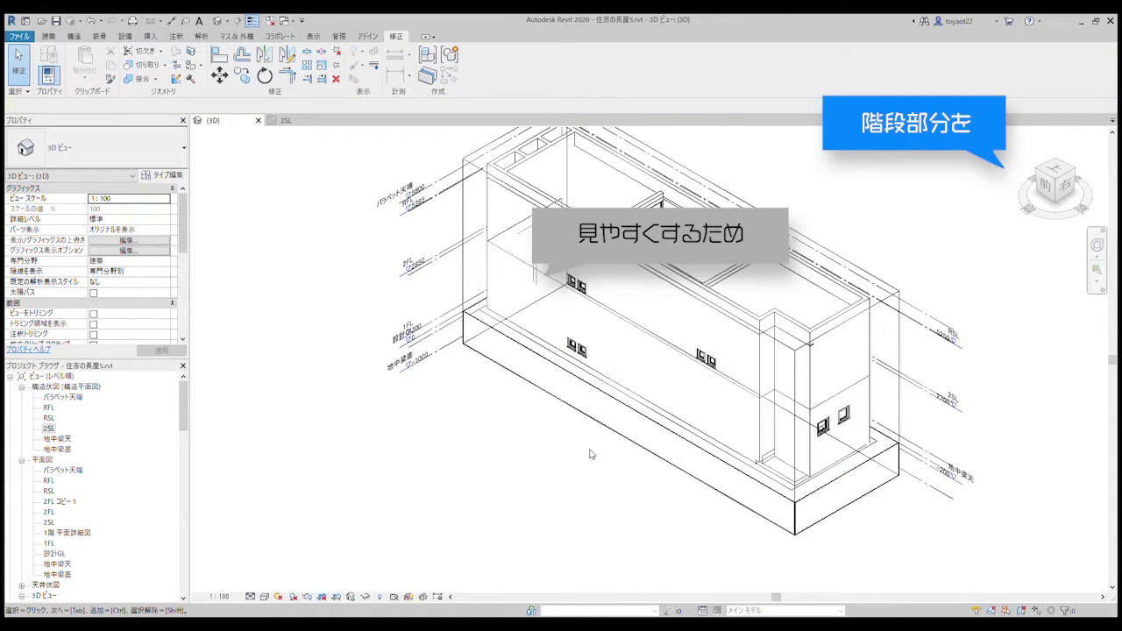
{"action": "scroll", "coordinate": [526, 524], "scroll_direction": "up", "scroll_amount": 2}
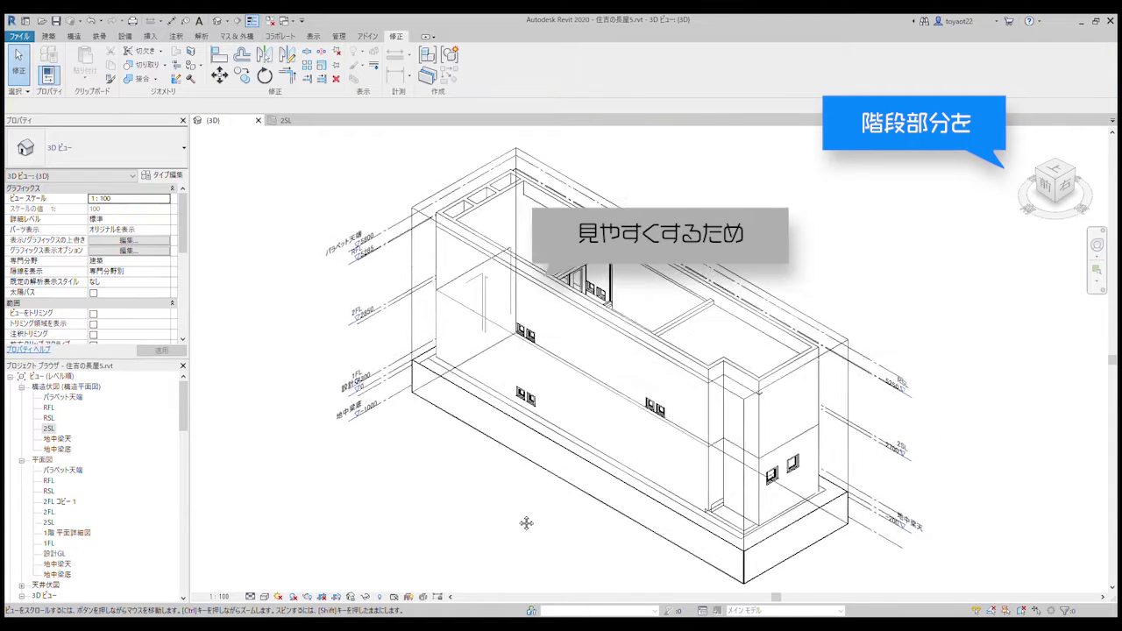
{"action": "left_click", "coordinate": [402, 232]}
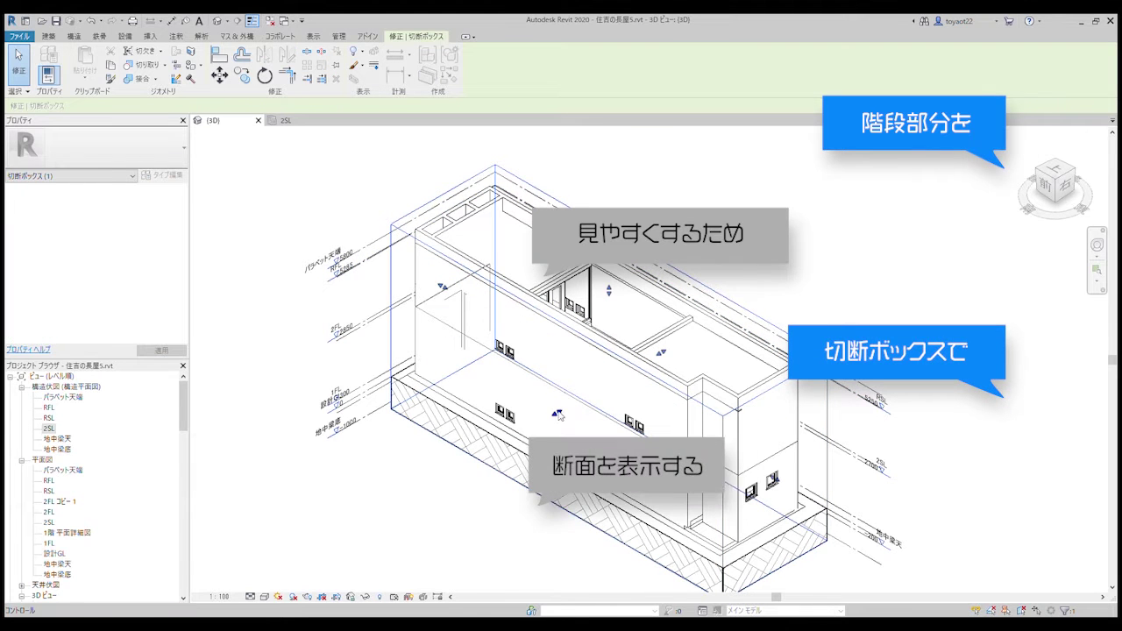
{"action": "left_click_drag", "start_coordinate": [574, 412], "coordinate": [574, 410]}
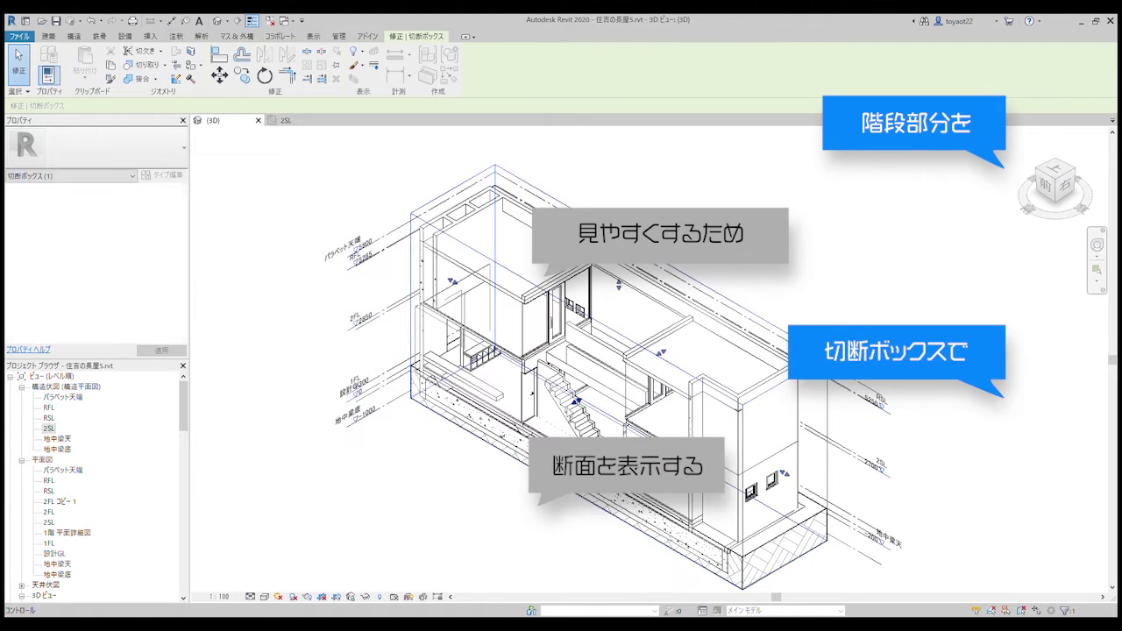
- Zoom in and orbit the model to look closely at the exposed interior staircase
{"action": "scroll", "coordinate": [566, 414], "scroll_direction": "up", "scroll_amount": 2}
{"action": "scroll", "coordinate": [552, 418], "scroll_direction": "up", "scroll_amount": 2}
{"action": "scroll", "coordinate": [542, 421], "scroll_direction": "up", "scroll_amount": 2}
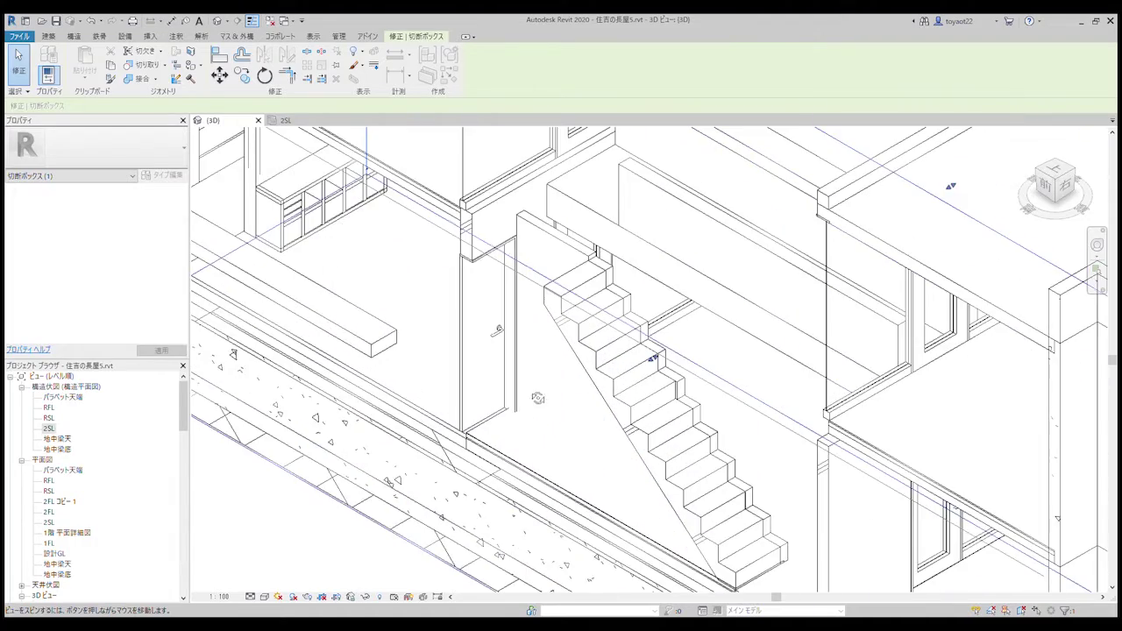
{"action": "mouse_move", "coordinate": [542, 422]}
{"action": "middle_mouse_down", "text": "shift"}
{"action": "mouse_move", "coordinate": [649, 383]}
{"action": "mouse_move", "coordinate": [646, 286]}
{"action": "mouse_move", "coordinate": [638, 504]}
{"action": "mouse_move", "coordinate": [580, 439]}
{"action": "mouse_move", "coordinate": [648, 547]}
{"action": "middle_mouse_up", "text": "shift"}
{"action": "scroll", "coordinate": [581, 438], "scroll_direction": "up", "scroll_amount": 2}
{"action": "scroll", "coordinate": [580, 438], "scroll_direction": "up", "scroll_amount": 1}
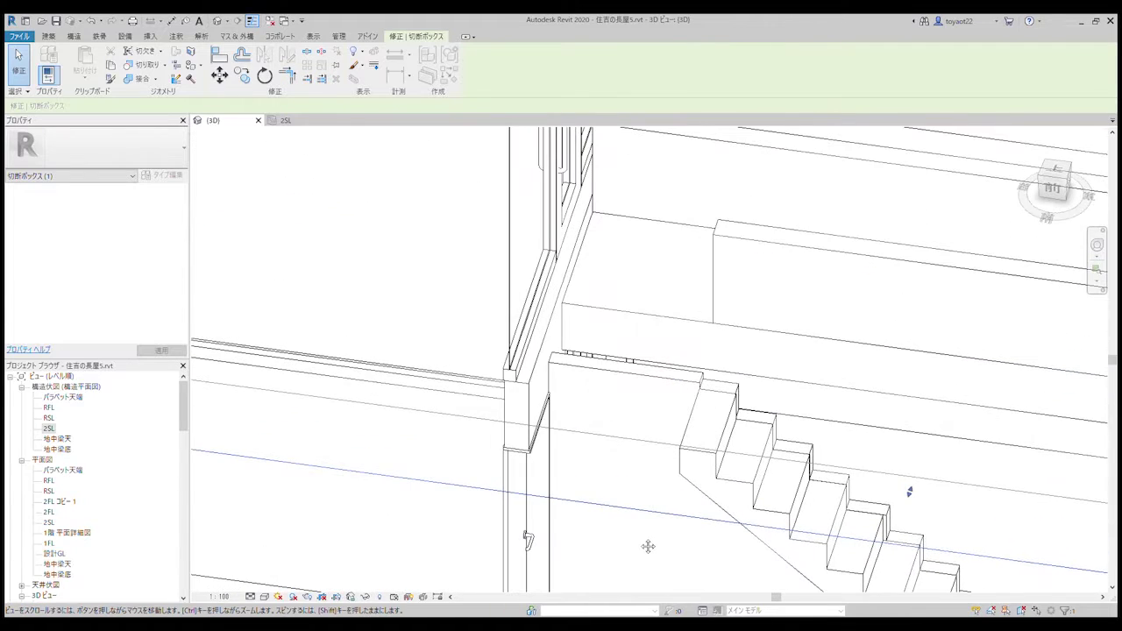
- Open the 2SL plan, select the concrete staircase and enter Edit Stairs mode
{"action": "left_click", "coordinate": [305, 127]}
{"action": "scroll", "coordinate": [675, 363], "scroll_direction": "up", "scroll_amount": 2}
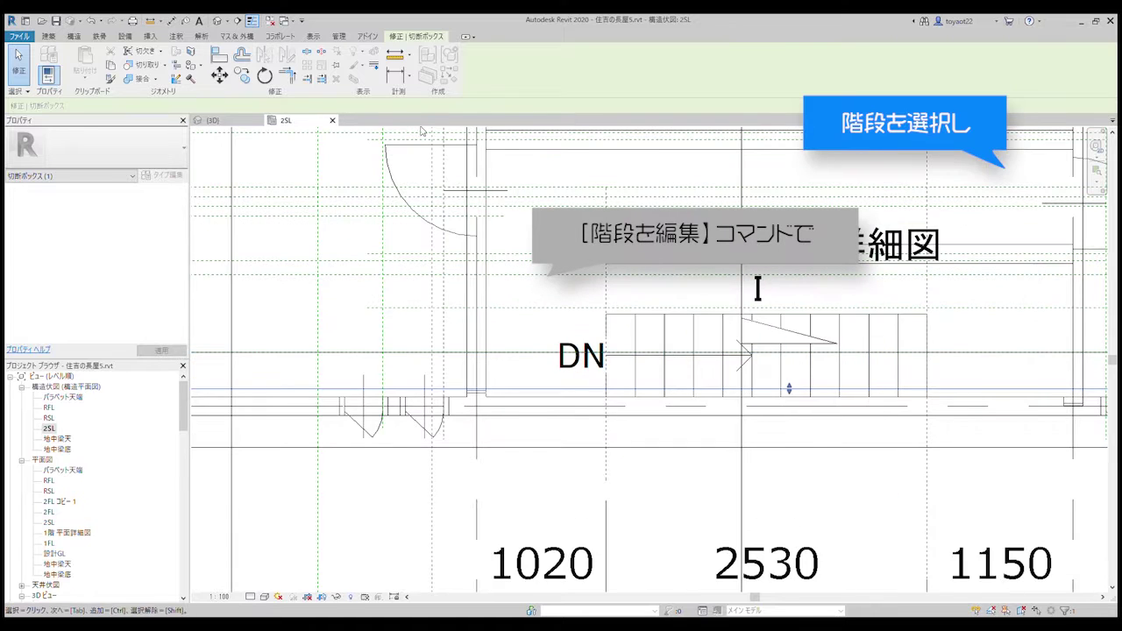
{"action": "left_click", "coordinate": [641, 334]}
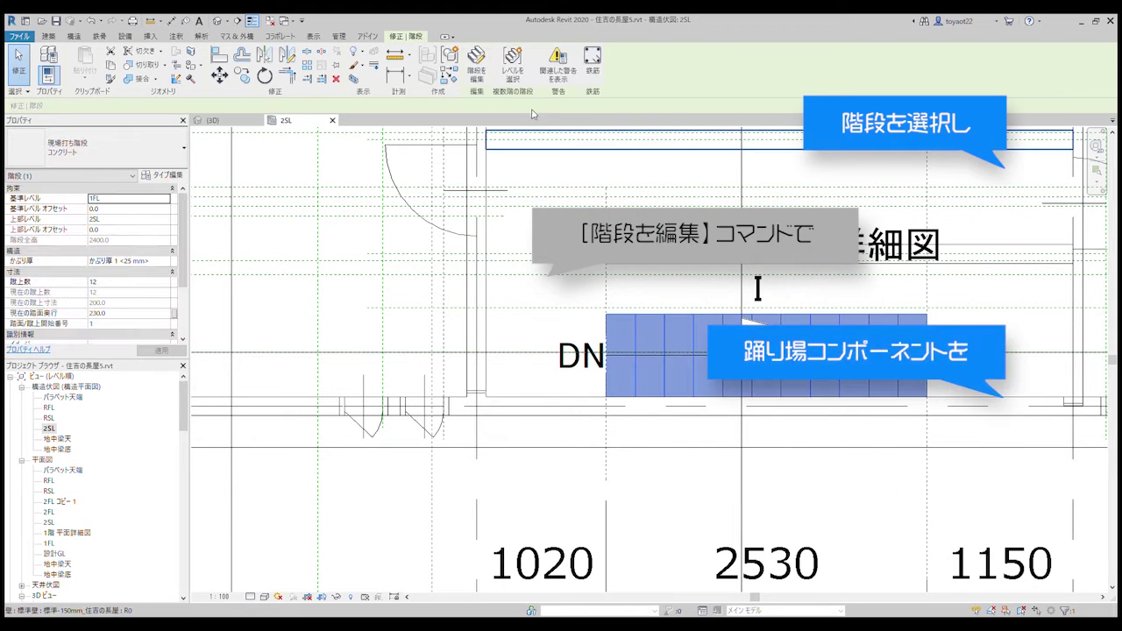
{"action": "left_click", "coordinate": [477, 65]}
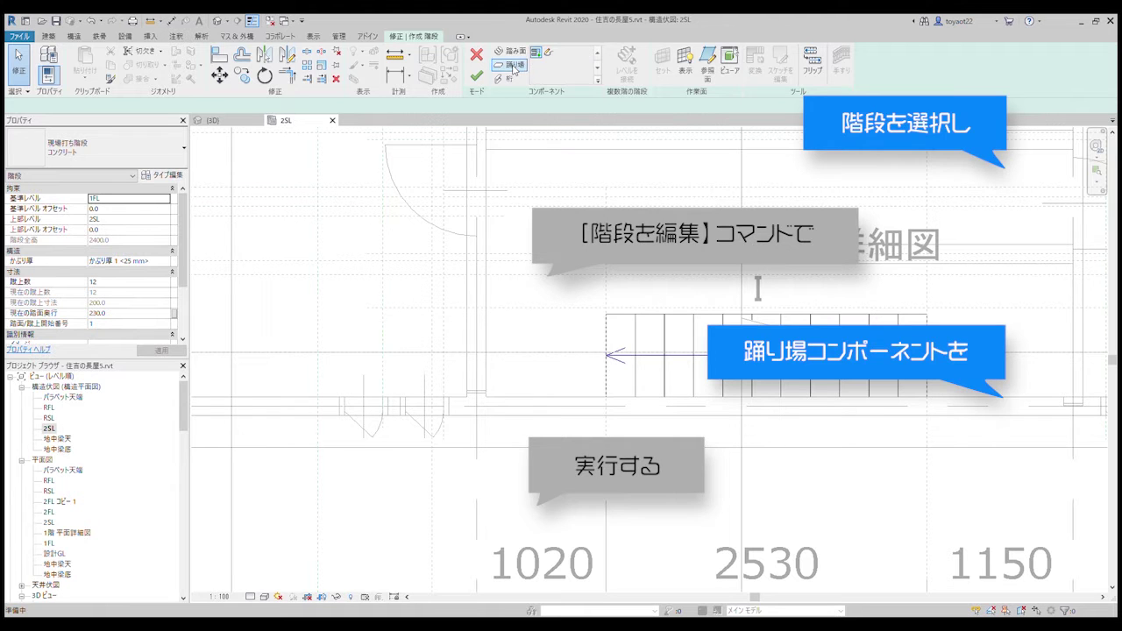
- Start a sketched landing with a vertical boundary line at the stair's top end, undoing a stray segment
{"action": "left_click", "coordinate": [548, 52]}
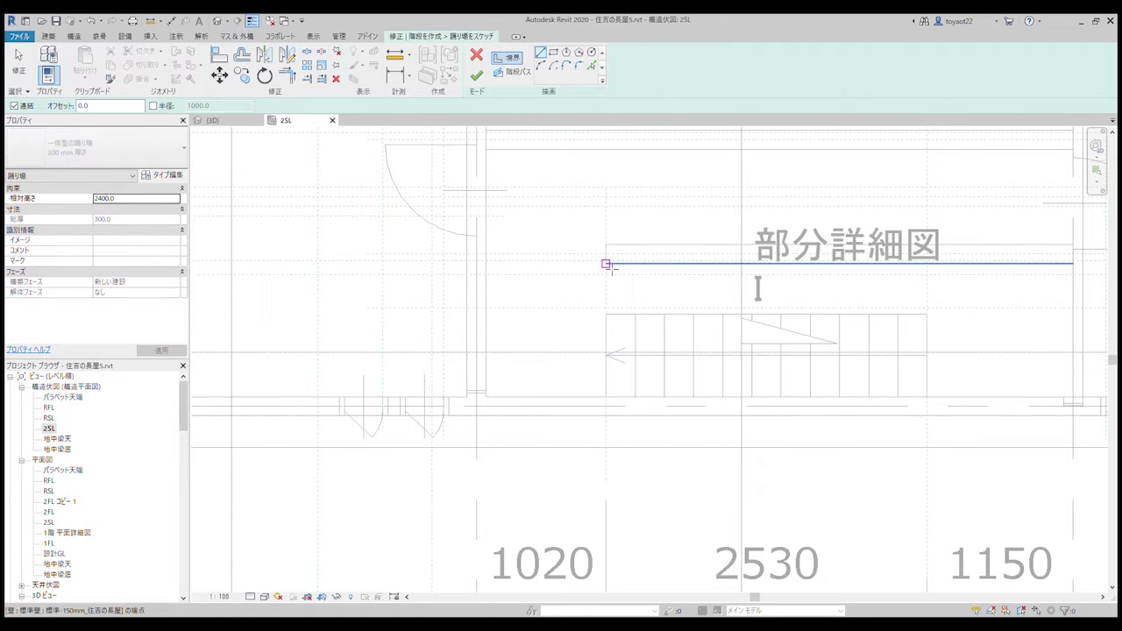
{"action": "left_click", "coordinate": [606, 263]}
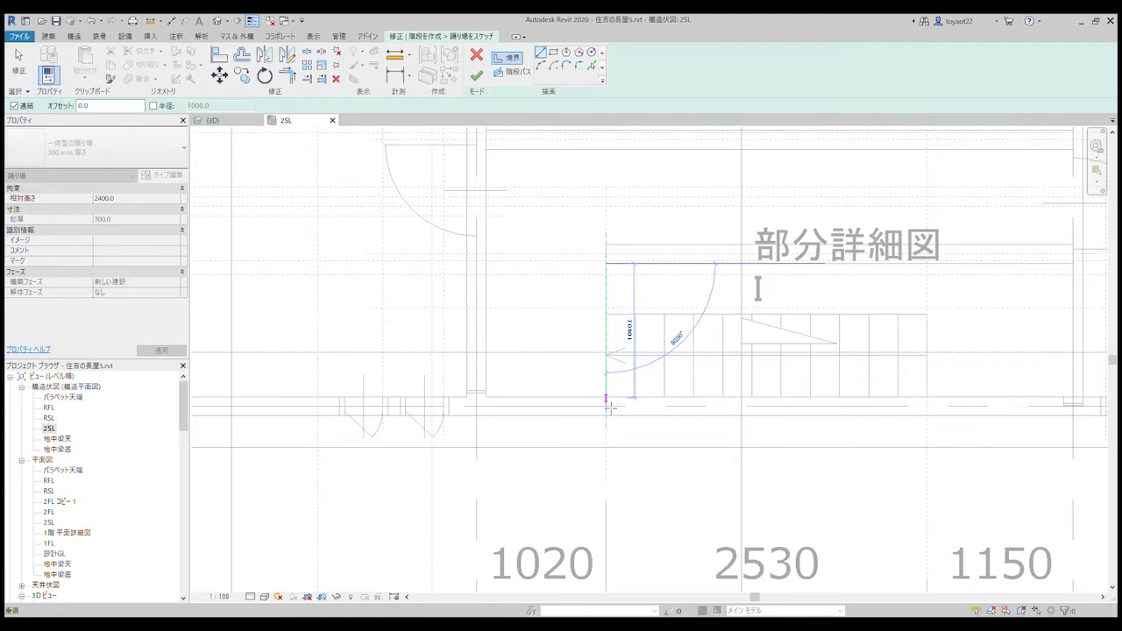
{"action": "scroll", "coordinate": [612, 401], "scroll_direction": "up", "scroll_amount": 2}
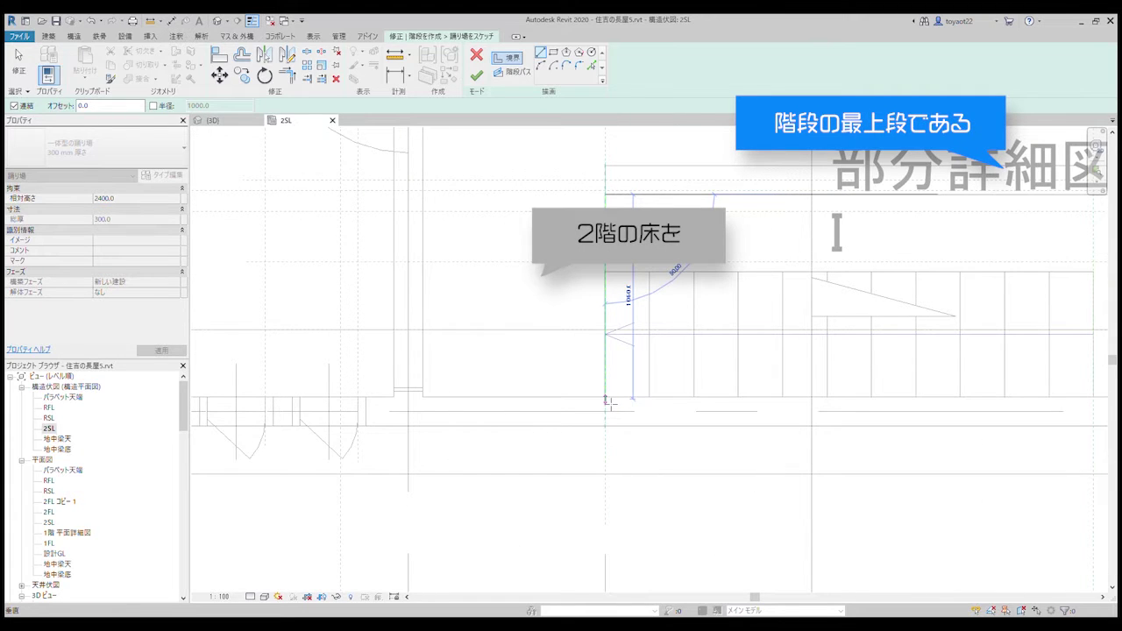
{"action": "left_click", "coordinate": [605, 399]}
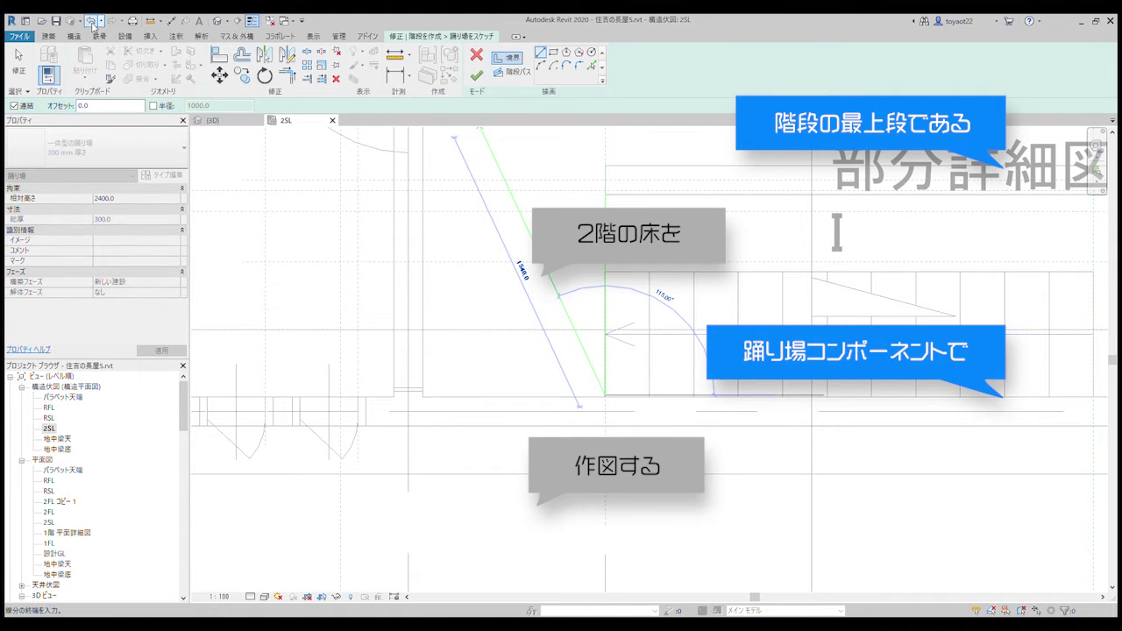
{"action": "left_click", "coordinate": [91, 21]}
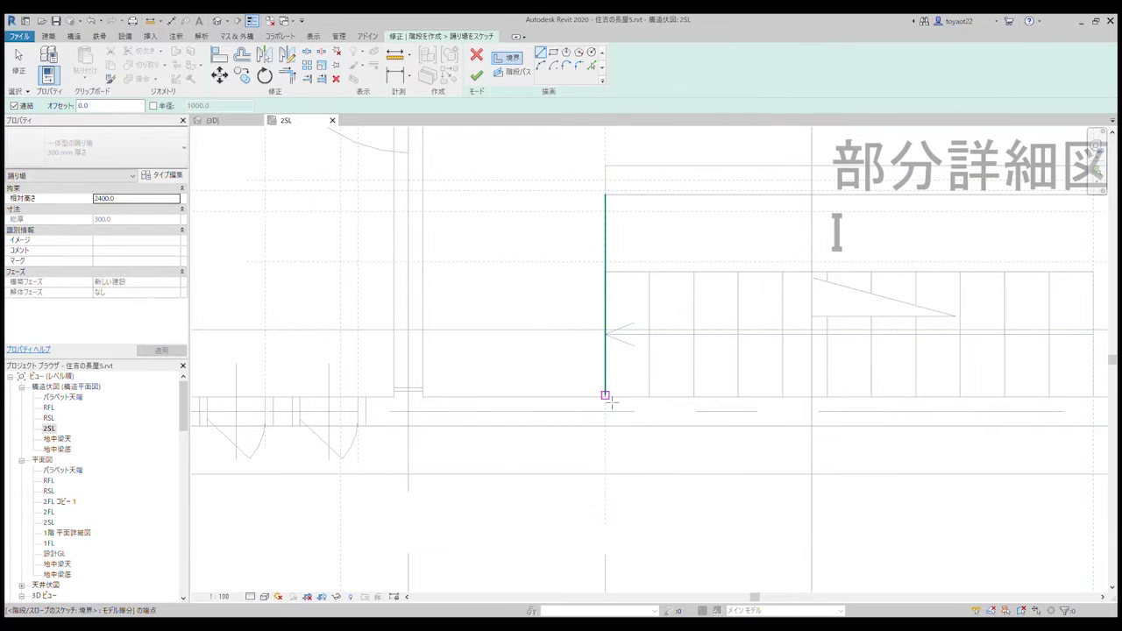
- Draw the landing's bottom, left and top edges to close the rectangular boundary
{"action": "left_click", "coordinate": [605, 395]}
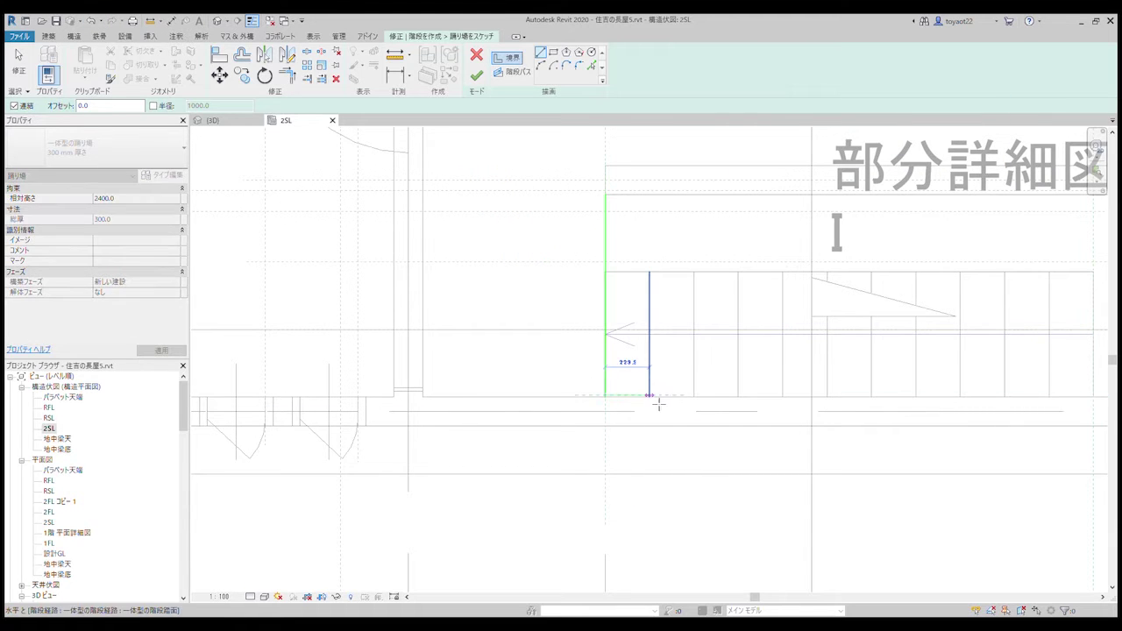
{"action": "scroll", "coordinate": [611, 403], "scroll_direction": "up", "scroll_amount": 2}
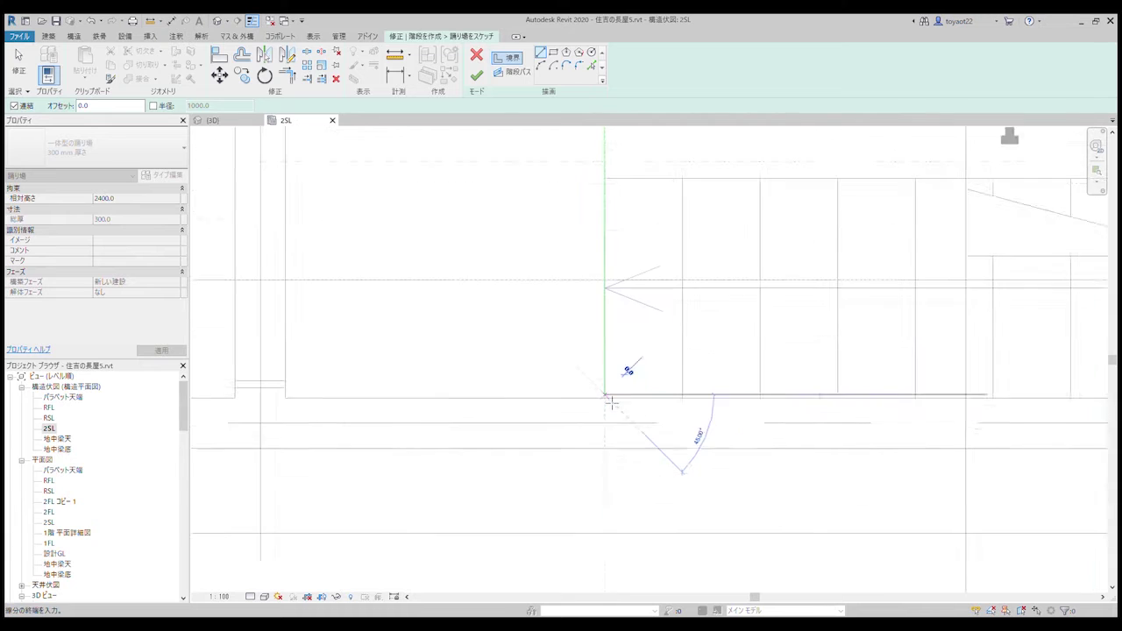
{"action": "scroll", "coordinate": [612, 402], "scroll_direction": "up", "scroll_amount": 2}
{"action": "scroll", "coordinate": [611, 403], "scroll_direction": "up", "scroll_amount": 2}
{"action": "scroll", "coordinate": [611, 402], "scroll_direction": "down", "scroll_amount": 2}
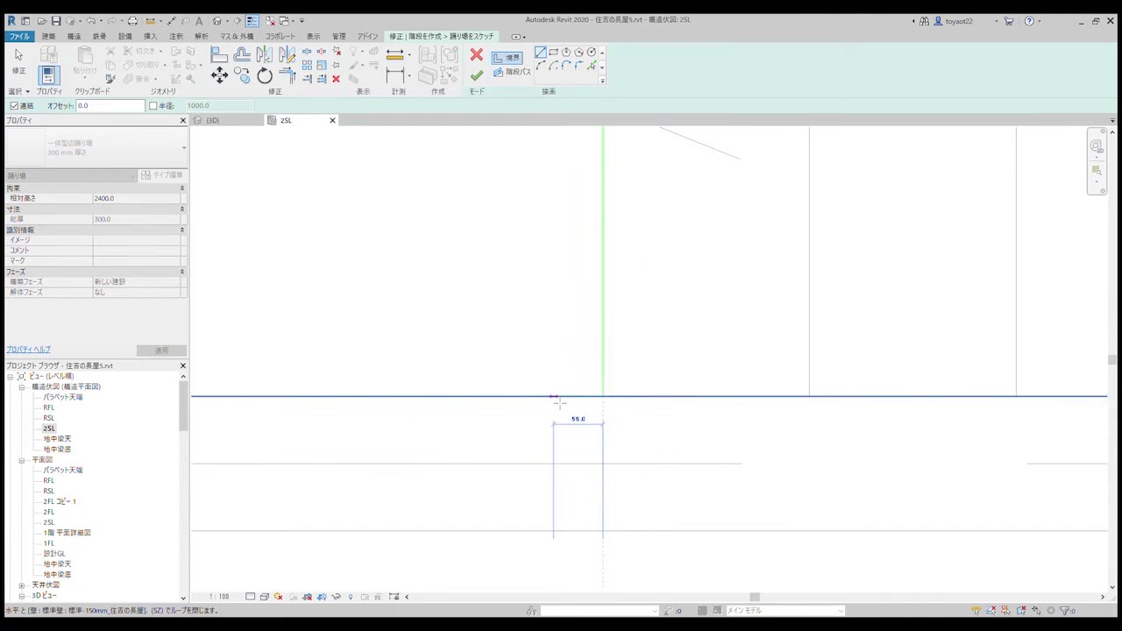
{"action": "scroll", "coordinate": [468, 401], "scroll_direction": "down", "scroll_amount": 2}
{"action": "scroll", "coordinate": [468, 401], "scroll_direction": "down", "scroll_amount": 2}
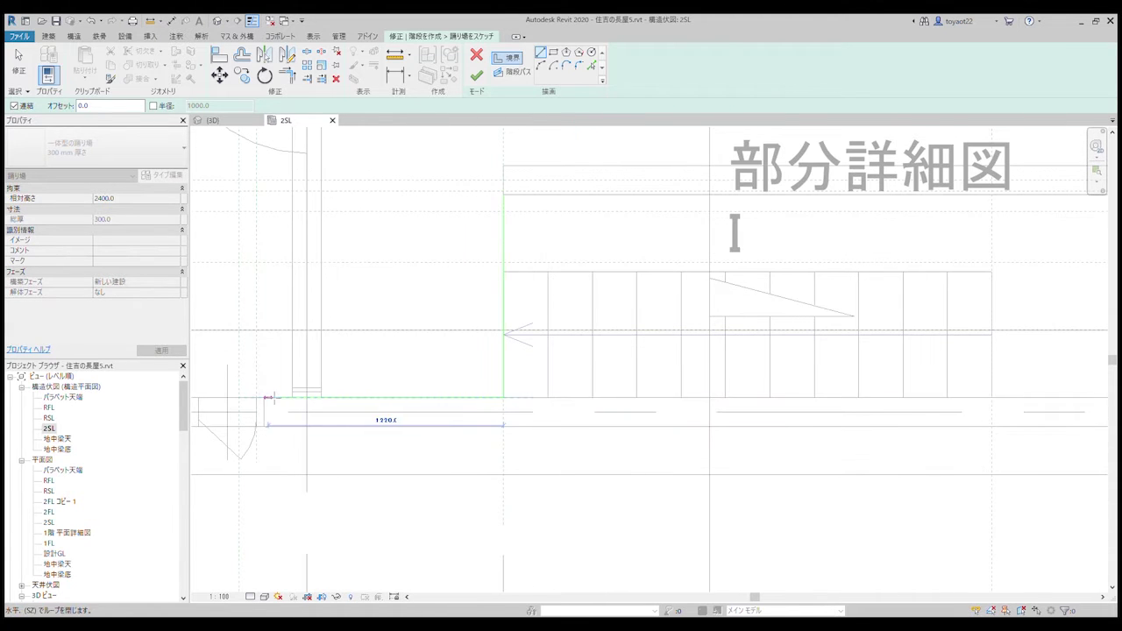
{"action": "left_click", "coordinate": [321, 398]}
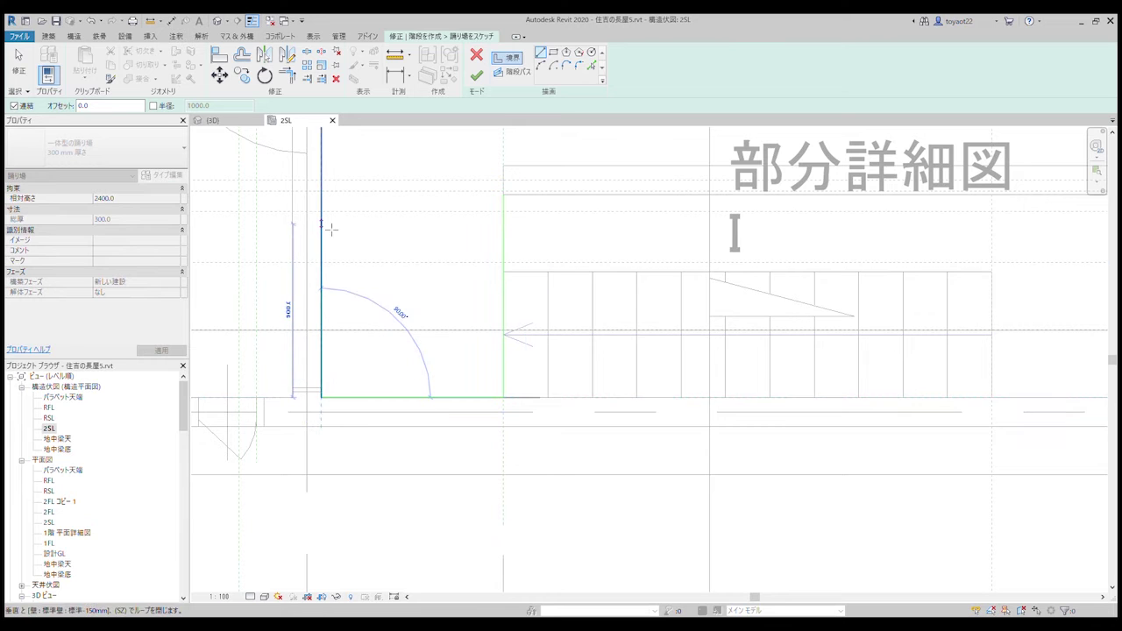
{"action": "left_click", "coordinate": [325, 196]}
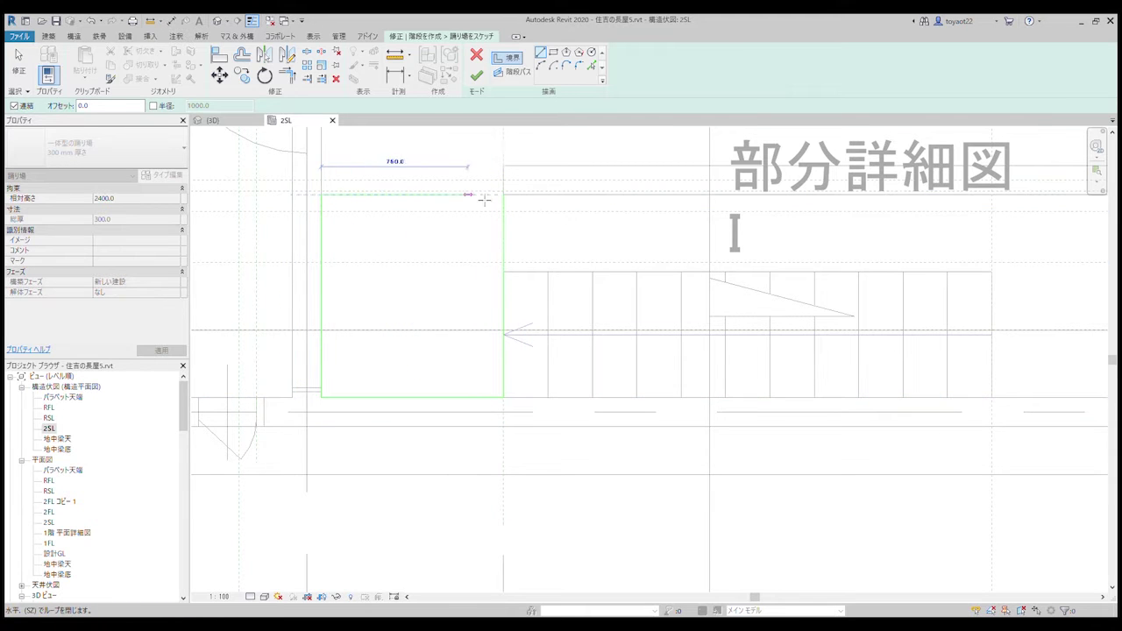
{"action": "left_click", "coordinate": [503, 195]}
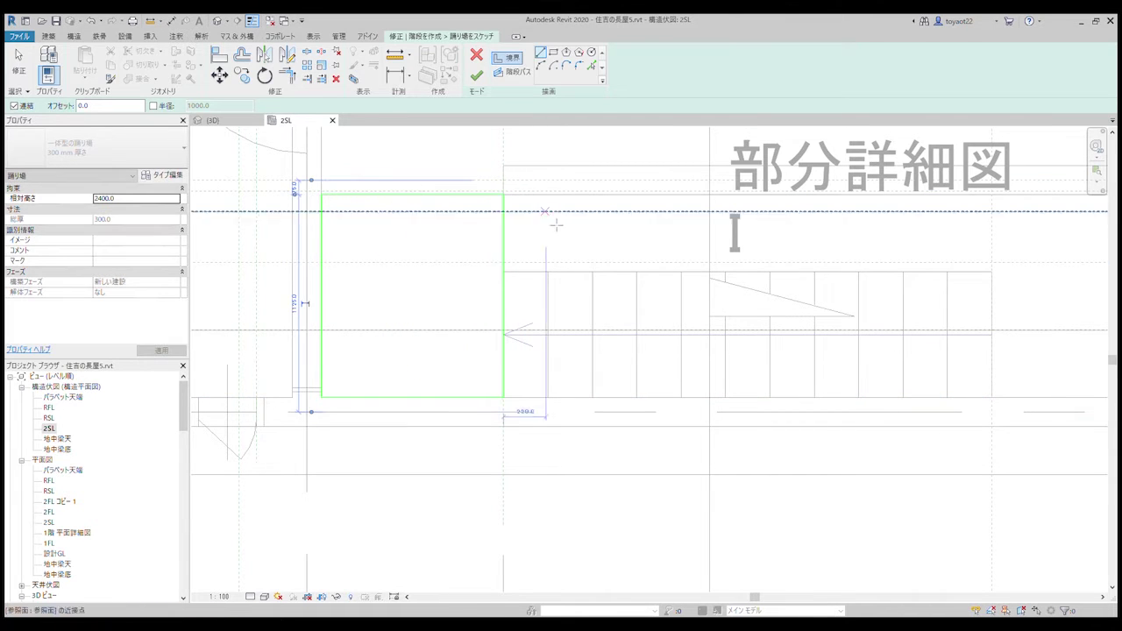
- Try finishing the landing, then undo back to discard the unclosed landing sketch
{"action": "left_click", "coordinate": [474, 79]}
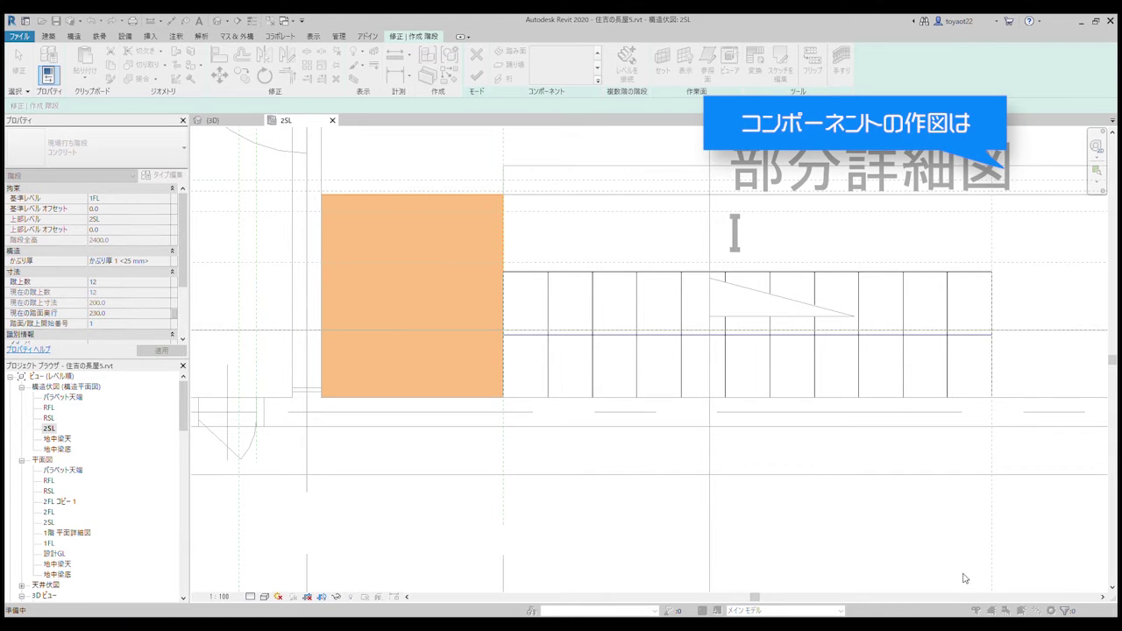
{"action": "left_click", "coordinate": [779, 62]}
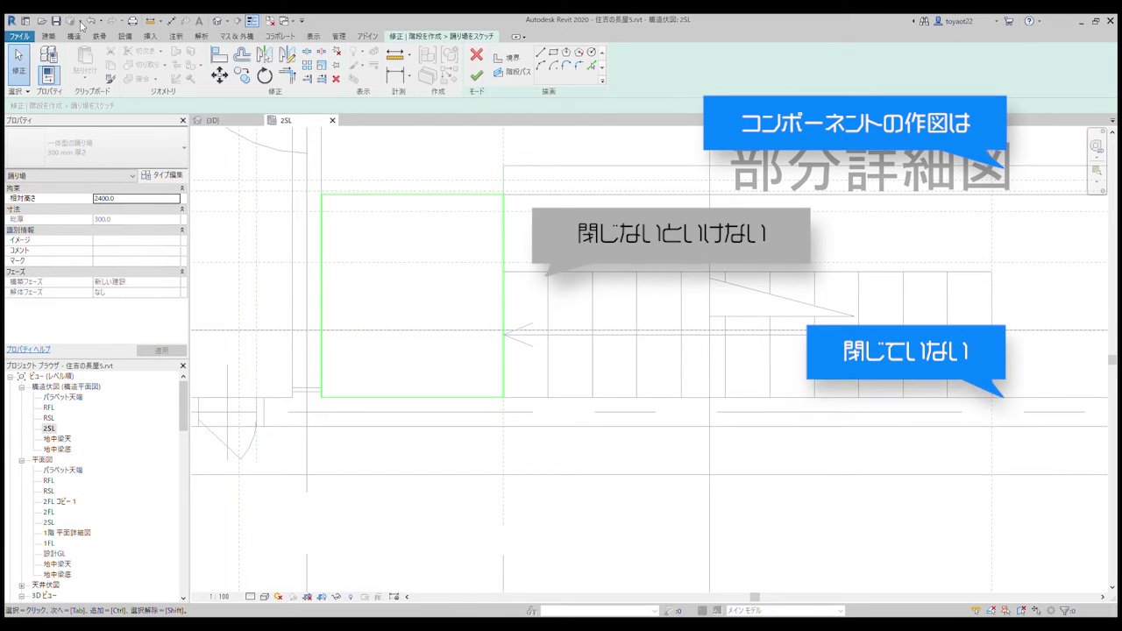
{"action": "left_click", "coordinate": [91, 22]}
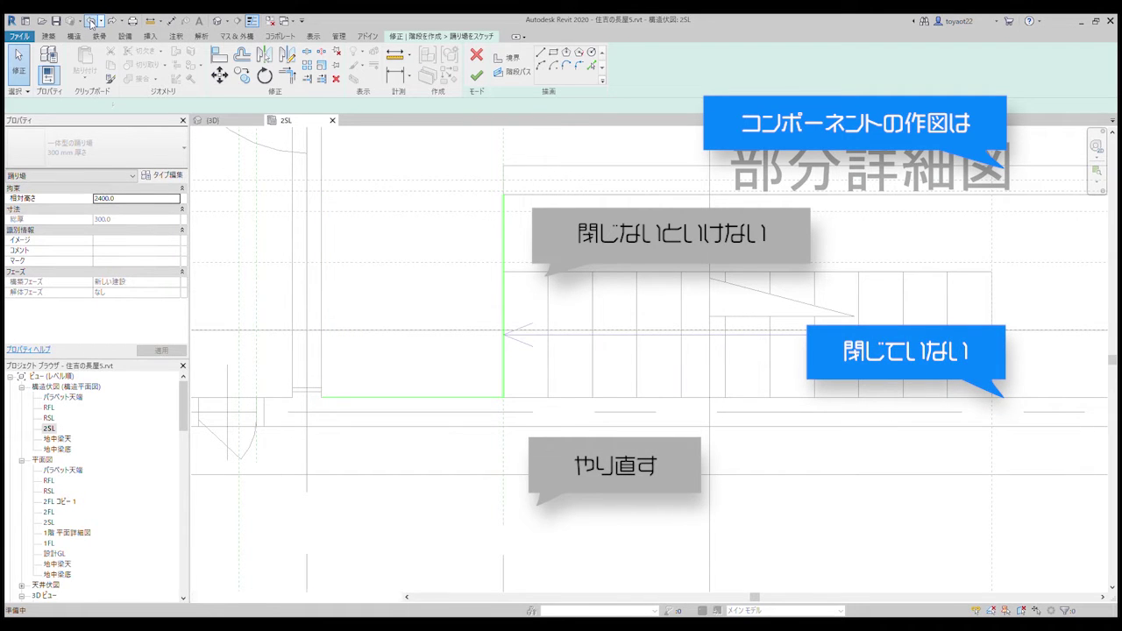
{"action": "left_click", "coordinate": [91, 22]}
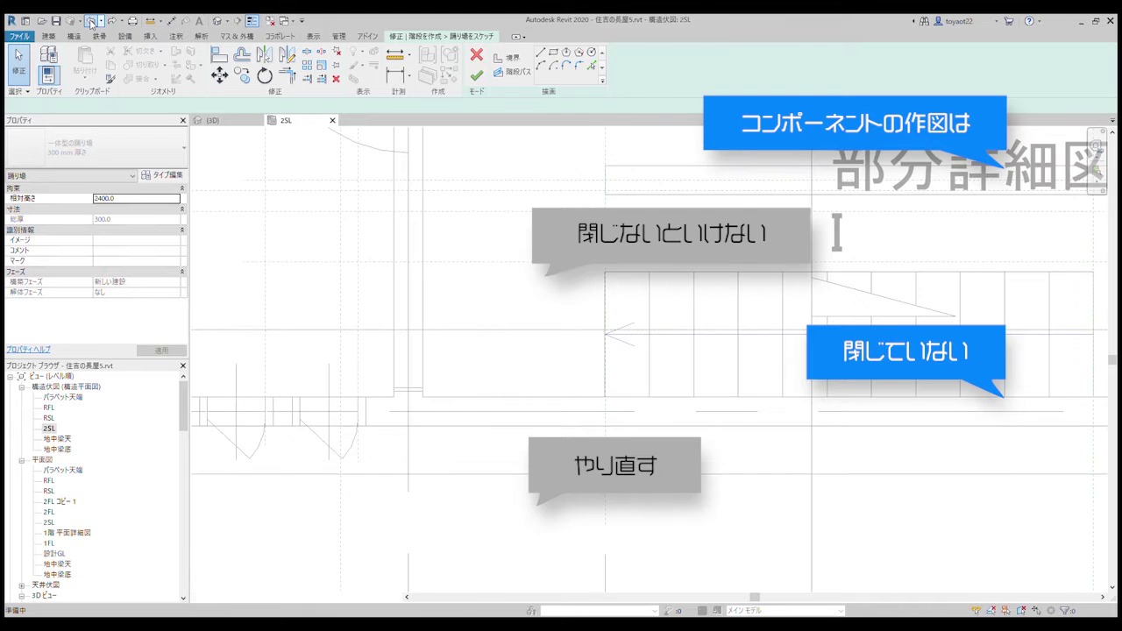
- Select the stair run, start a sketched landing, and draw the vertical boundary edge from the run's top corner
{"action": "left_click", "coordinate": [640, 330]}
{"action": "left_click", "coordinate": [504, 66]}
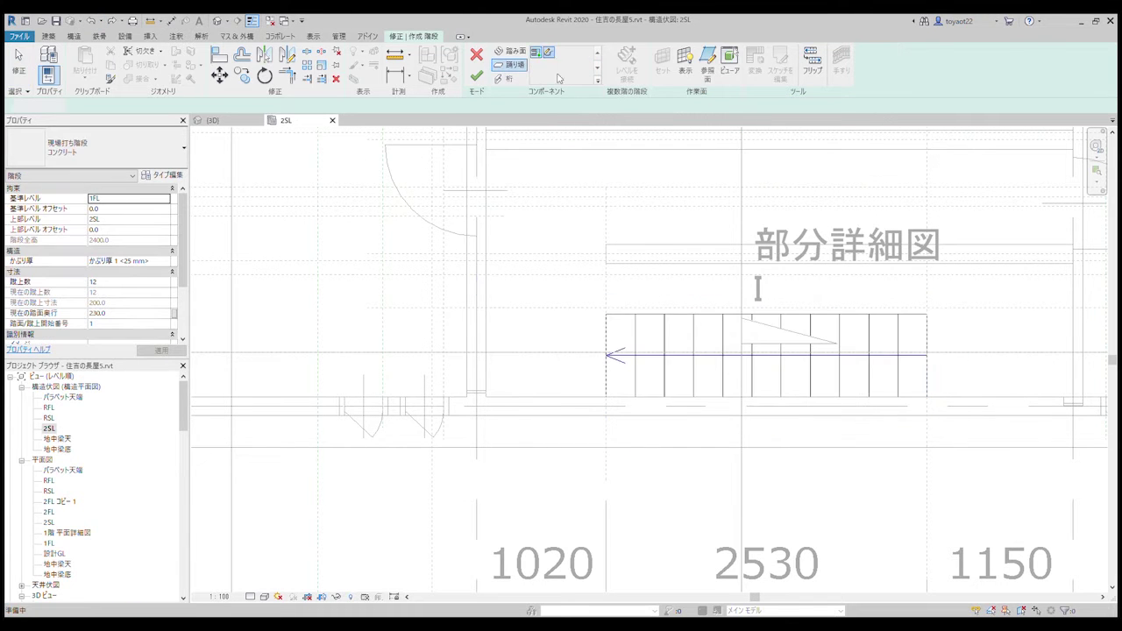
{"action": "left_click", "coordinate": [548, 52]}
{"action": "left_click", "coordinate": [606, 263]}
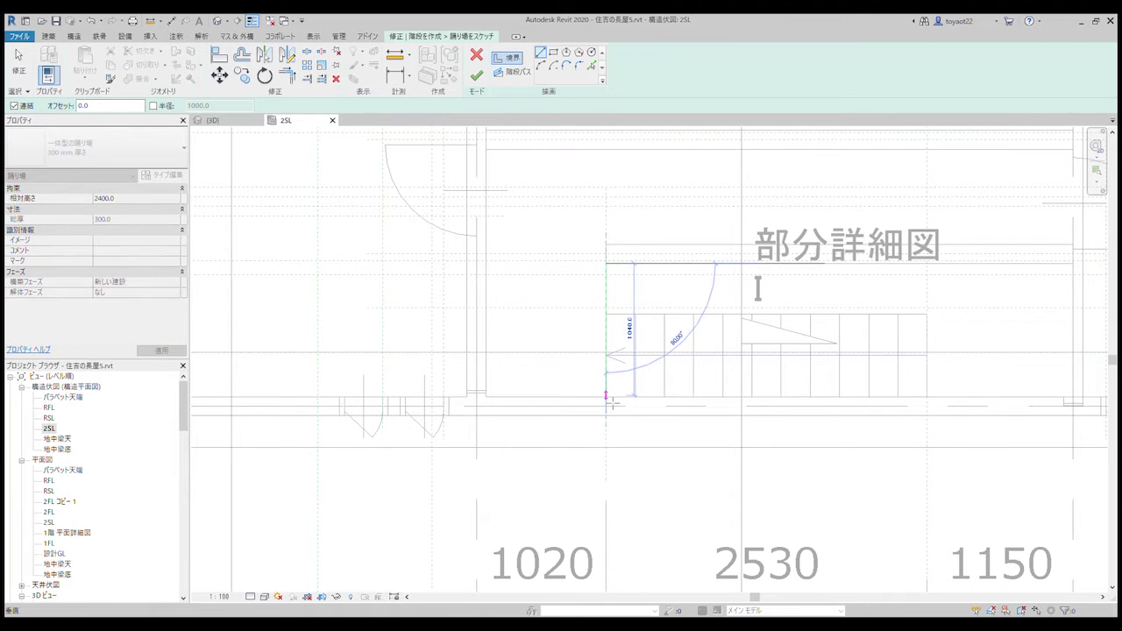
{"action": "scroll", "coordinate": [611, 404], "scroll_direction": "up", "scroll_amount": 2}
{"action": "scroll", "coordinate": [611, 403], "scroll_direction": "up", "scroll_amount": 2}
{"action": "scroll", "coordinate": [611, 404], "scroll_direction": "up", "scroll_amount": 2}
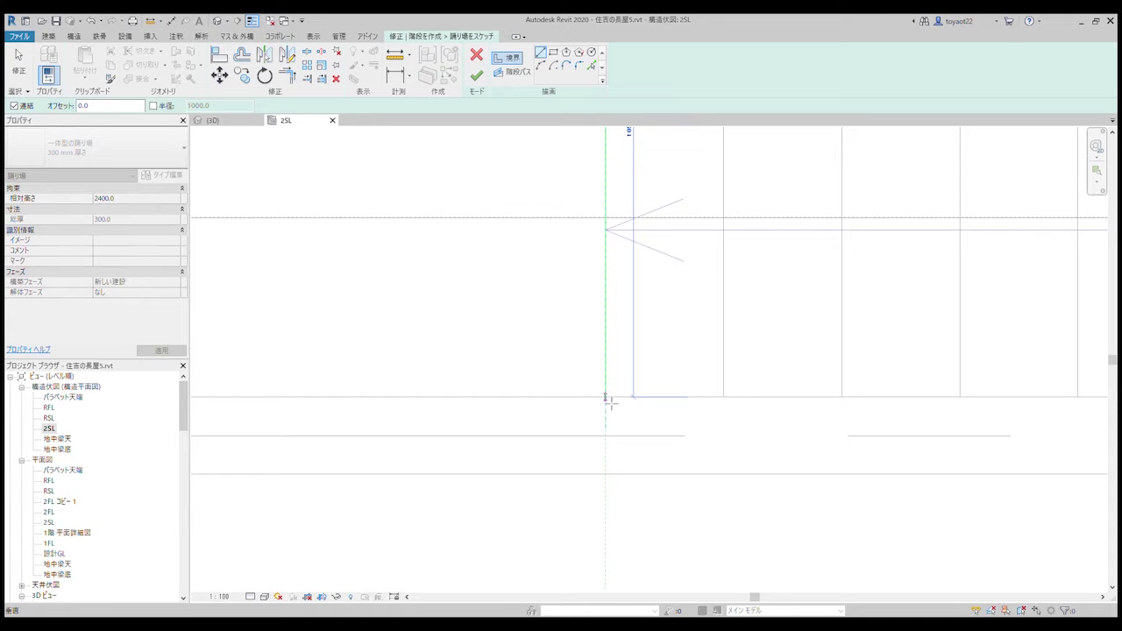
{"action": "left_click", "coordinate": [606, 398]}
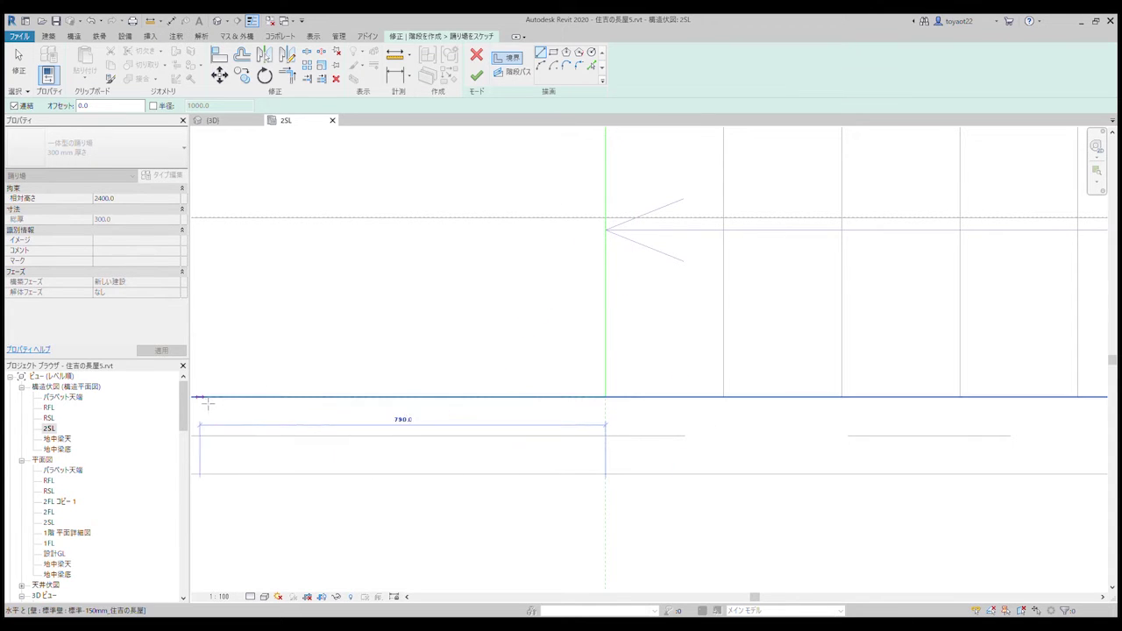
- Draw the bottom and left boundary edges to the left wall and close the loop with the top edge
{"action": "scroll", "coordinate": [211, 401], "scroll_direction": "down", "scroll_amount": 2}
{"action": "scroll", "coordinate": [211, 401], "scroll_direction": "down", "scroll_amount": 1}
{"action": "middle_click_drag", "start_coordinate": [210, 402], "coordinate": [532, 430]}
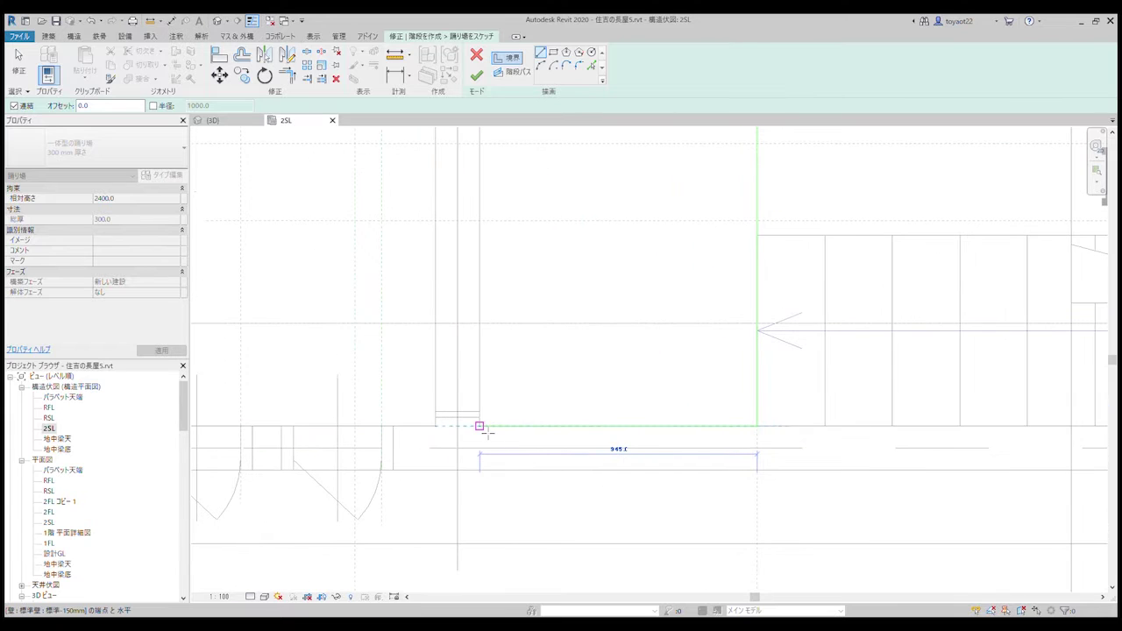
{"action": "left_click", "coordinate": [479, 393]}
{"action": "middle_click_drag", "start_coordinate": [491, 186], "coordinate": [485, 324]}
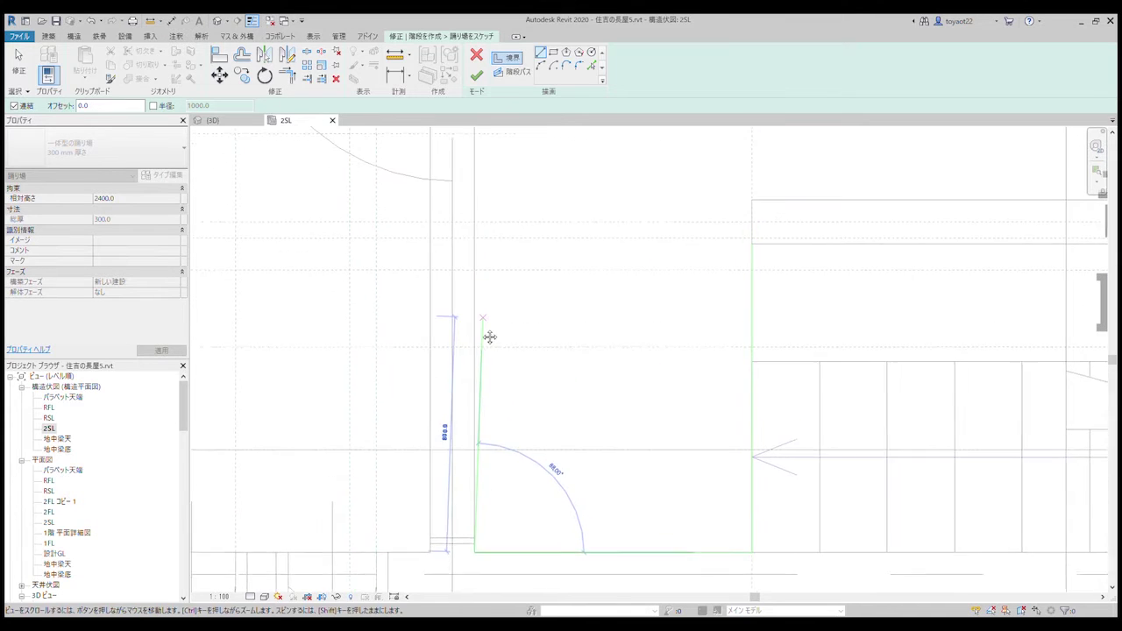
{"action": "left_click", "coordinate": [473, 256]}
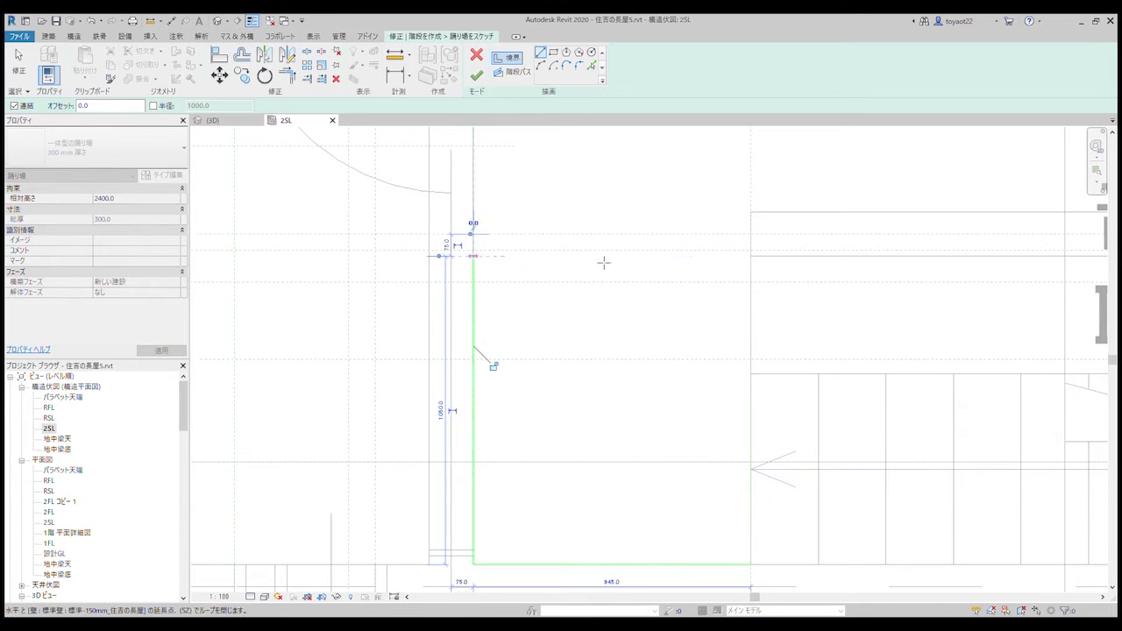
{"action": "left_click", "coordinate": [750, 256]}
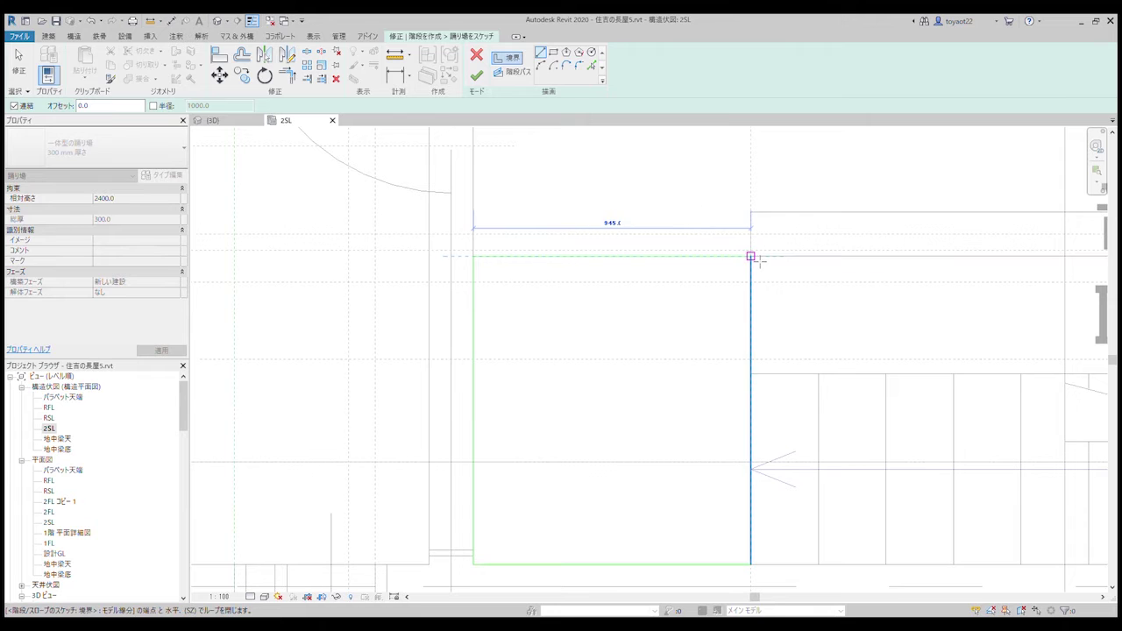
- Finish the landing sketch and fit the whole stair and landing in the 2SL plan
{"action": "left_click", "coordinate": [476, 79]}
{"action": "scroll", "coordinate": [839, 408], "scroll_direction": "down", "scroll_amount": 2}
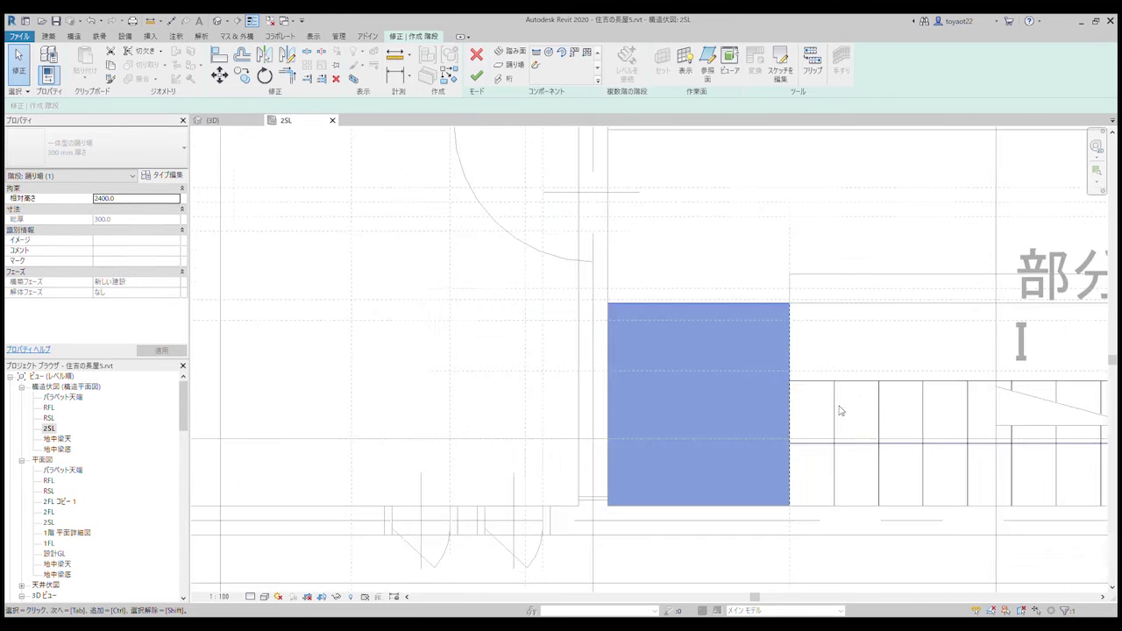
{"action": "scroll", "coordinate": [828, 412], "scroll_direction": "down", "scroll_amount": 1}
{"action": "middle_click_drag", "start_coordinate": [826, 413], "coordinate": [694, 350]}
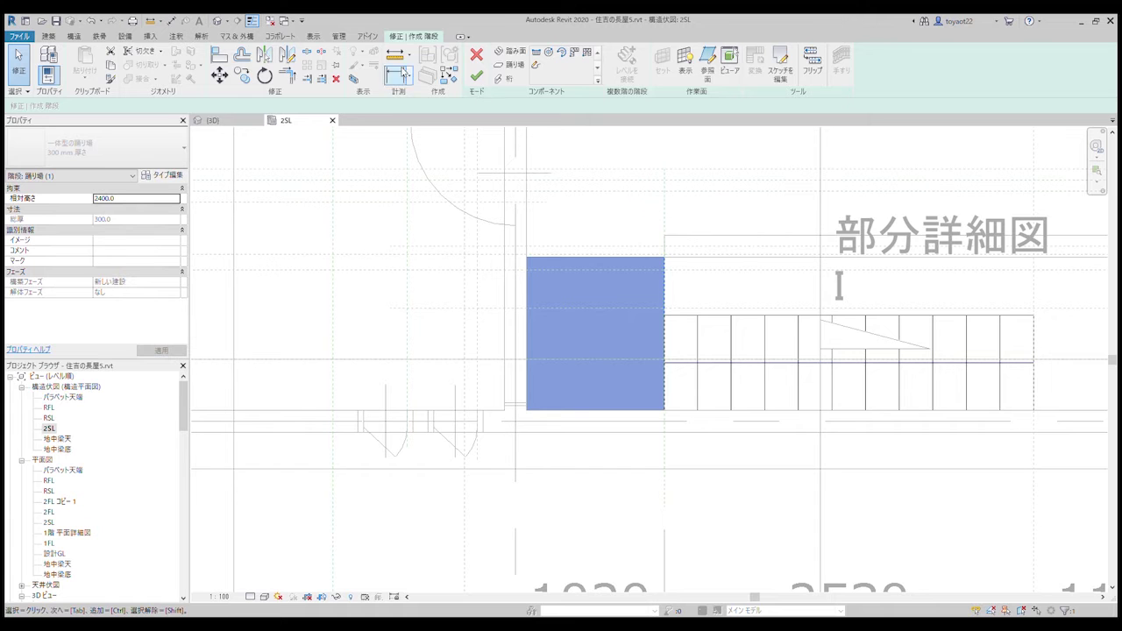
- Orbit the {3D} view to inspect the new landing at the top of the stair
{"action": "left_click", "coordinate": [212, 121]}
{"action": "scroll", "coordinate": [644, 434], "scroll_direction": "up", "scroll_amount": 2}
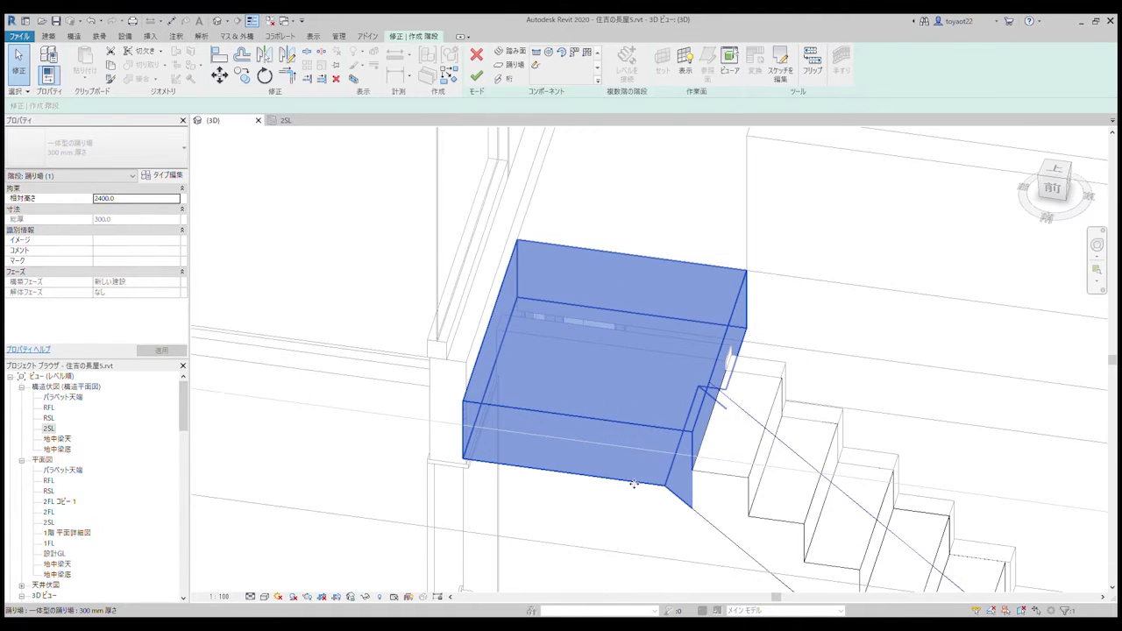
{"action": "mouse_move", "coordinate": [645, 434]}
{"action": "middle_mouse_down", "text": "shift"}
{"action": "mouse_move", "coordinate": [641, 320]}
{"action": "mouse_move", "coordinate": [669, 379]}
{"action": "mouse_move", "coordinate": [621, 465]}
{"action": "mouse_move", "coordinate": [618, 532]}
{"action": "mouse_move", "coordinate": [513, 395]}
{"action": "mouse_move", "coordinate": [513, 476]}
{"action": "mouse_move", "coordinate": [526, 501]}
{"action": "mouse_move", "coordinate": [687, 499]}
{"action": "mouse_move", "coordinate": [692, 459]}
{"action": "mouse_move", "coordinate": [688, 469]}
{"action": "middle_mouse_up", "text": "shift"}
{"action": "left_click", "coordinate": [618, 532]}
- View the stair from the ViewCube Front face, zoom to the landing and select it to check its 300 thickness
{"action": "middle_click_drag", "start_coordinate": [636, 431], "coordinate": [614, 382], "text": "shift"}
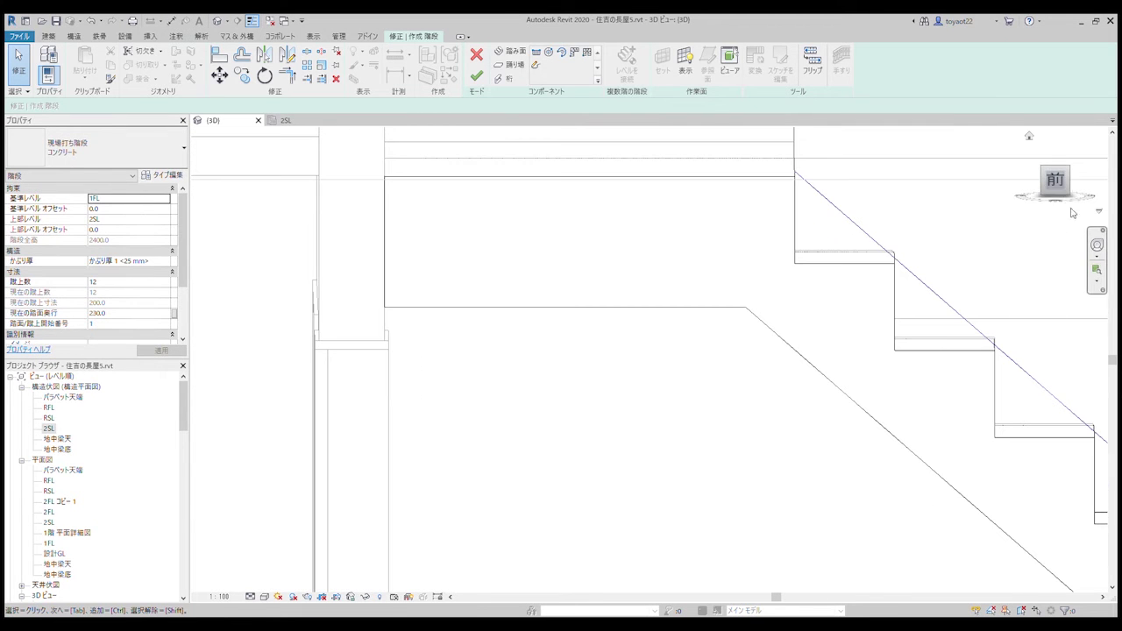
{"action": "left_click", "coordinate": [1065, 181]}
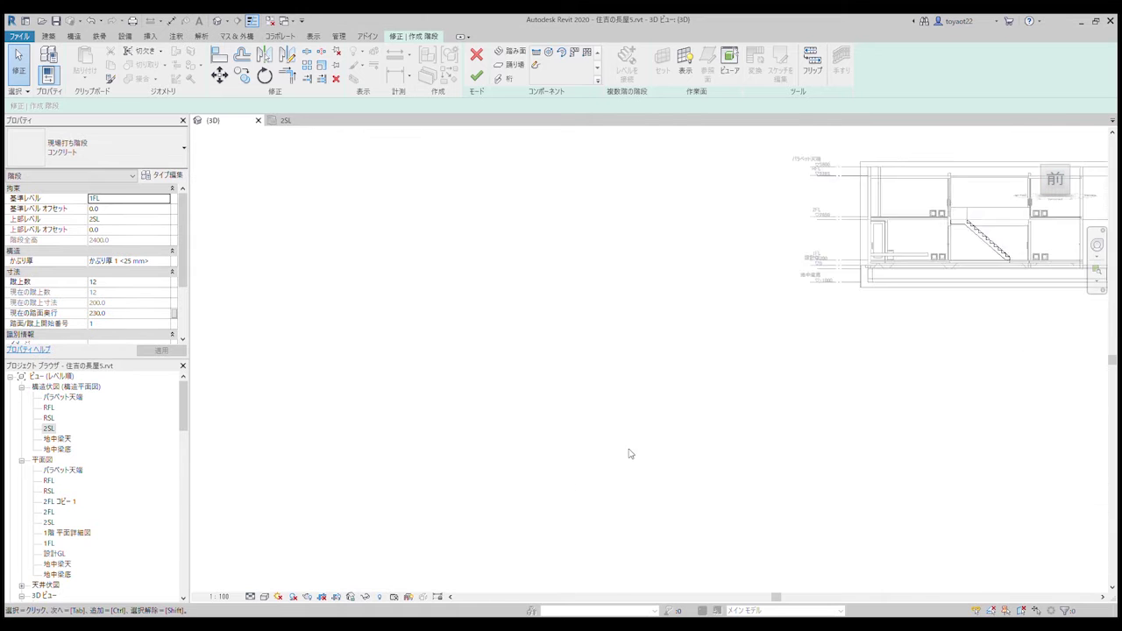
{"action": "scroll", "coordinate": [684, 406], "scroll_direction": "up", "scroll_amount": 2}
{"action": "scroll", "coordinate": [603, 375], "scroll_direction": "up", "scroll_amount": 1}
{"action": "scroll", "coordinate": [581, 368], "scroll_direction": "up", "scroll_amount": 2}
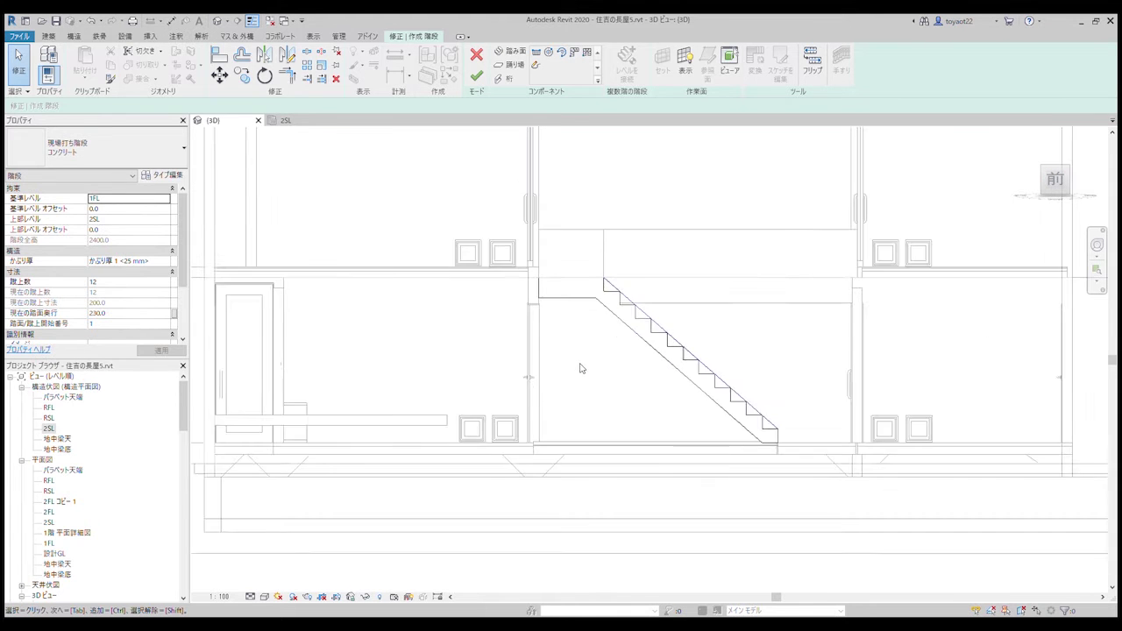
{"action": "scroll", "coordinate": [579, 367], "scroll_direction": "up", "scroll_amount": 2}
{"action": "scroll", "coordinate": [606, 431], "scroll_direction": "up", "scroll_amount": 1}
{"action": "scroll", "coordinate": [606, 441], "scroll_direction": "up", "scroll_amount": 1}
{"action": "scroll", "coordinate": [606, 413], "scroll_direction": "up", "scroll_amount": 2}
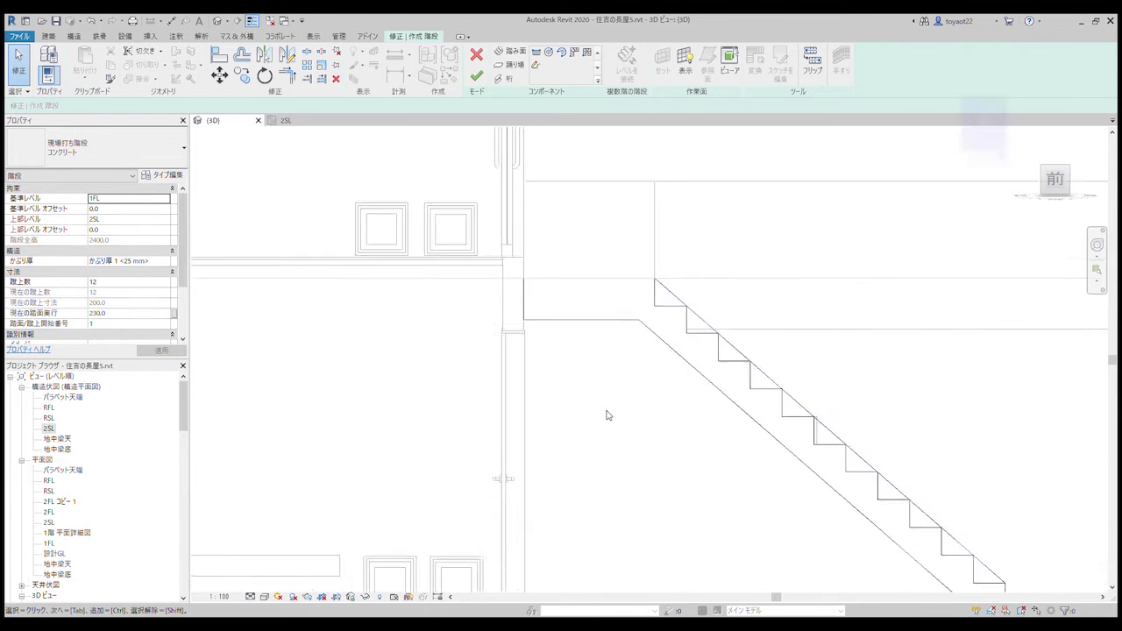
{"action": "scroll", "coordinate": [596, 309], "scroll_direction": "up", "scroll_amount": 2}
{"action": "left_click", "coordinate": [595, 309]}
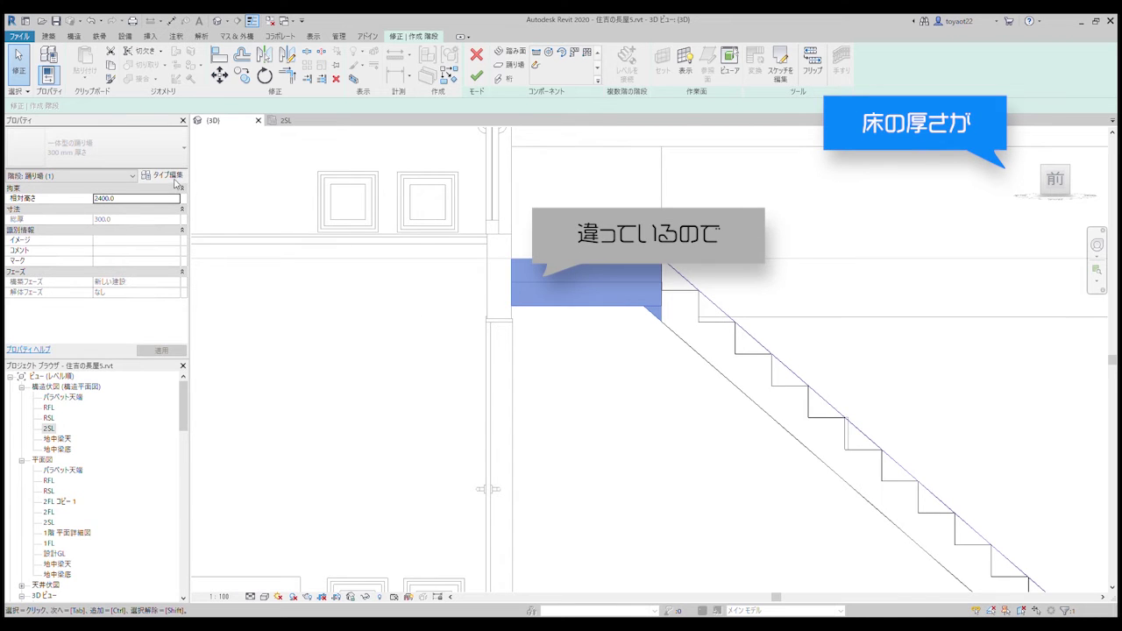
- Open the landing's Edit Type settings and set Monolithic Thickness to 150
{"action": "left_click", "coordinate": [172, 181]}
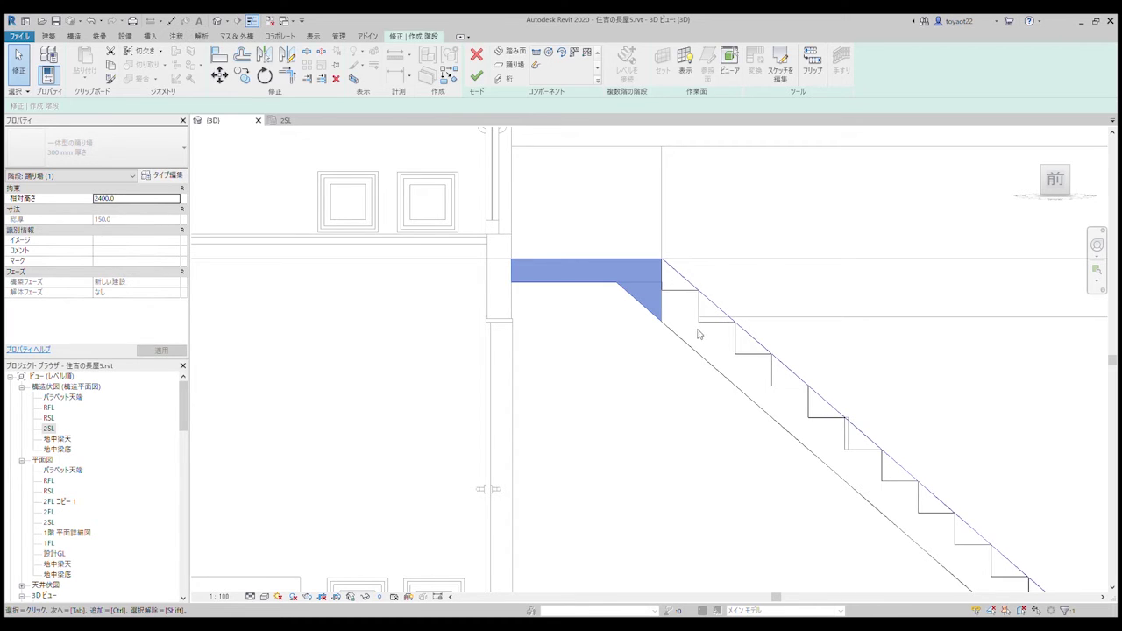
- Zoom out and orbit around the stair to view the 150-thick landing at an angle
{"action": "scroll", "coordinate": [600, 351], "scroll_direction": "down", "scroll_amount": 1}
{"action": "scroll", "coordinate": [600, 351], "scroll_direction": "down", "scroll_amount": 1}
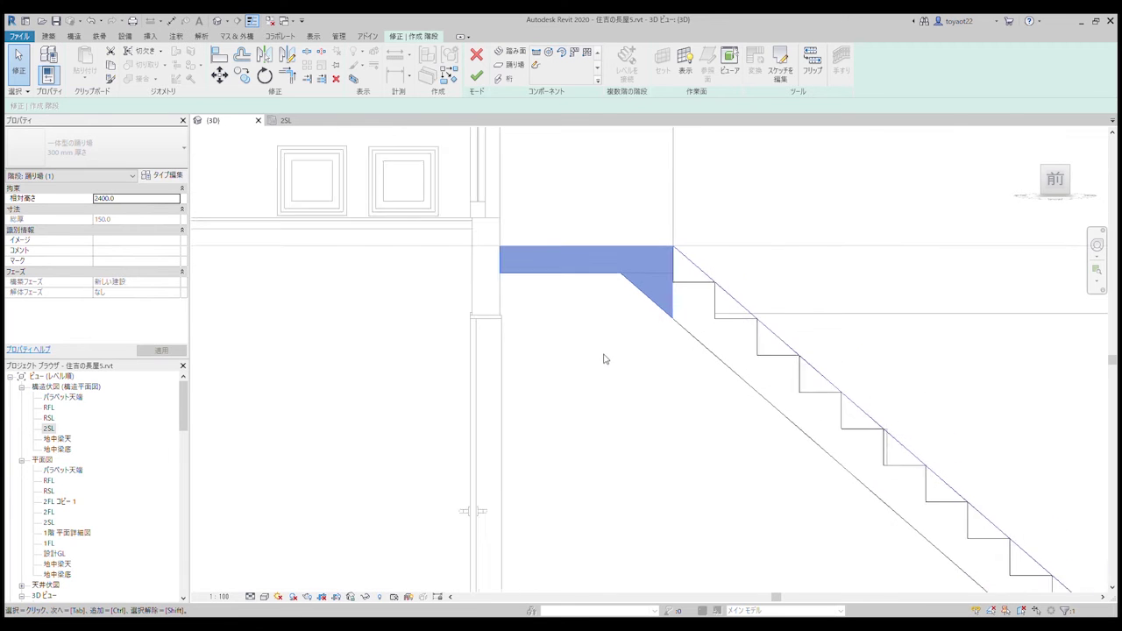
{"action": "scroll", "coordinate": [600, 352], "scroll_direction": "down", "scroll_amount": 1}
{"action": "scroll", "coordinate": [601, 353], "scroll_direction": "down", "scroll_amount": 1}
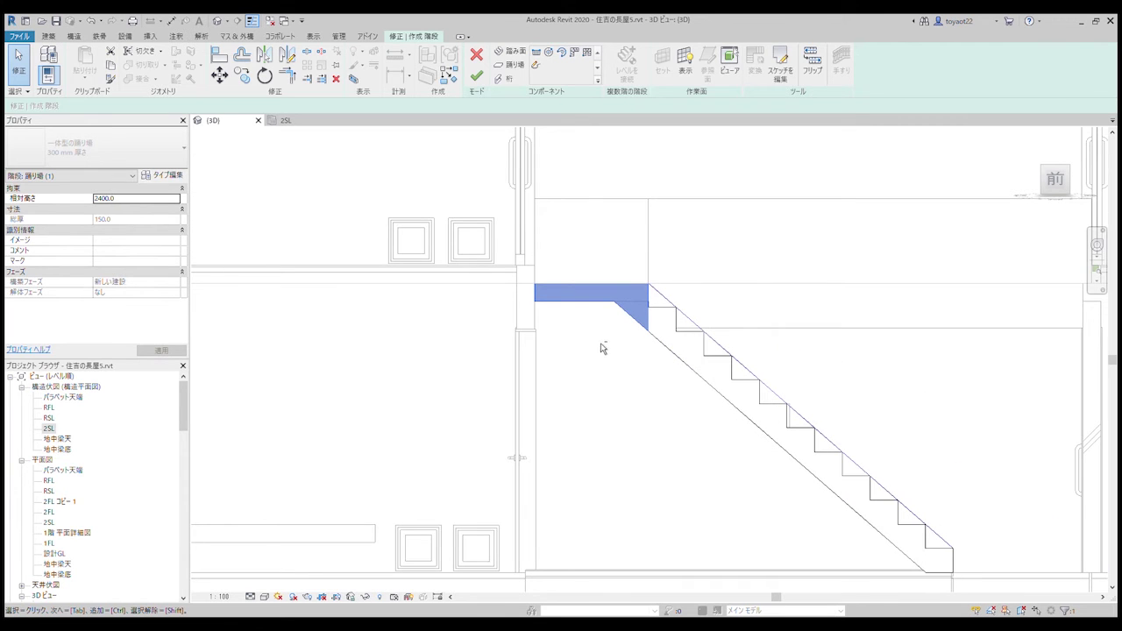
{"action": "mouse_move", "coordinate": [615, 341]}
{"action": "middle_mouse_down", "text": "shift"}
{"action": "mouse_move", "coordinate": [554, 386]}
{"action": "mouse_move", "coordinate": [596, 429]}
{"action": "middle_mouse_up", "text": "shift"}
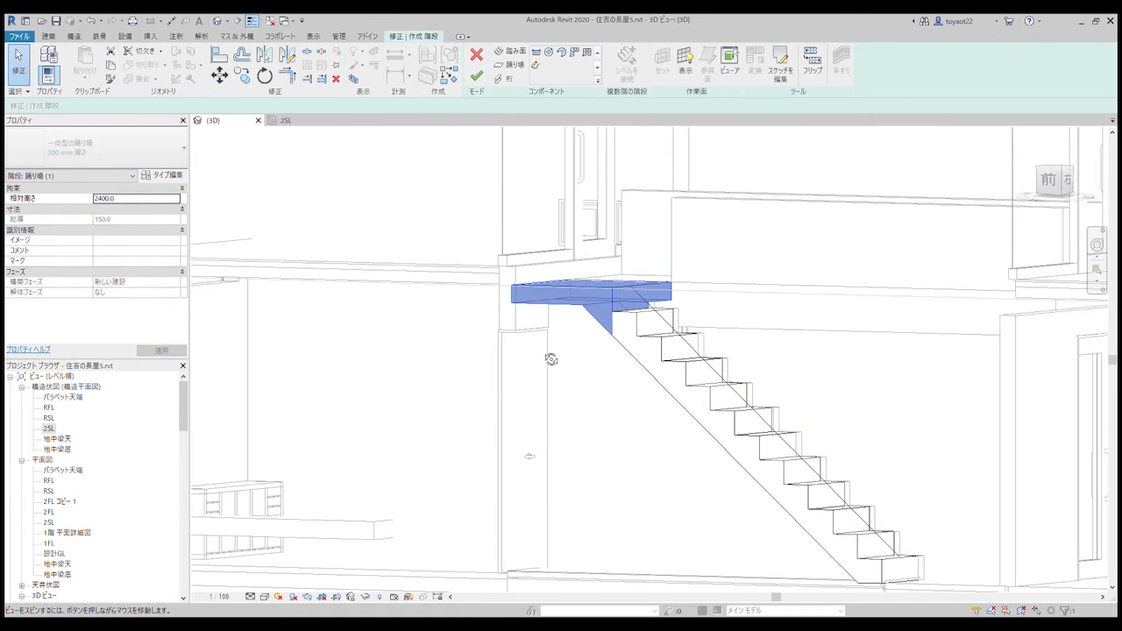
{"action": "left_click", "coordinate": [596, 428]}
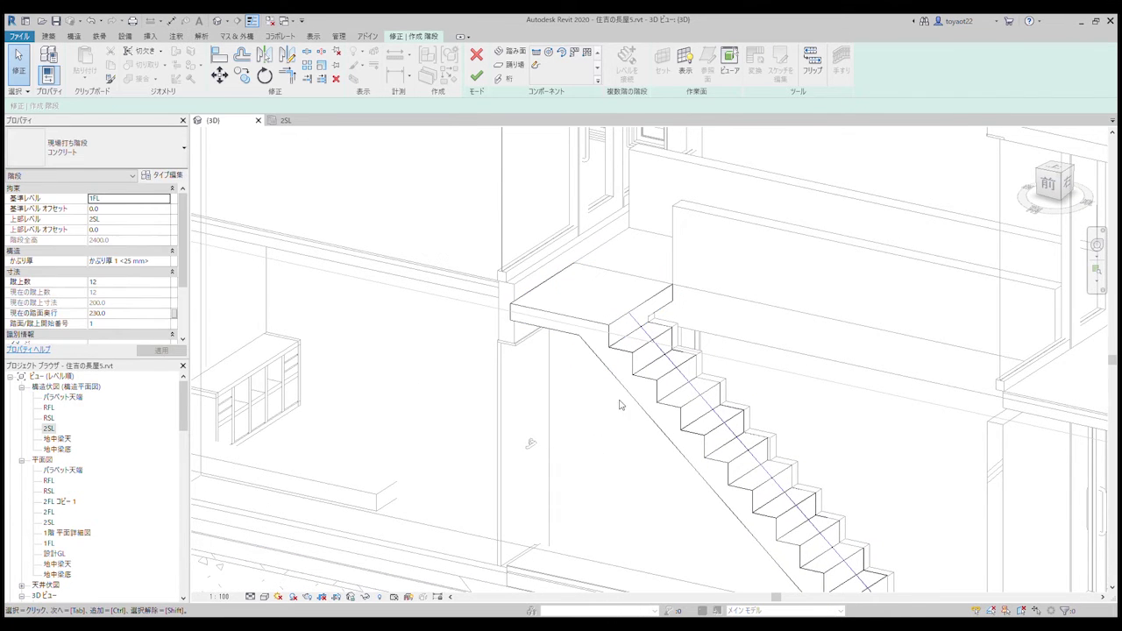
{"action": "mouse_move", "coordinate": [610, 409]}
{"action": "middle_mouse_down", "text": "shift"}
{"action": "mouse_move", "coordinate": [594, 514]}
{"action": "mouse_move", "coordinate": [582, 496]}
{"action": "mouse_move", "coordinate": [613, 440]}
{"action": "mouse_move", "coordinate": [534, 330]}
{"action": "middle_mouse_up", "text": "shift"}
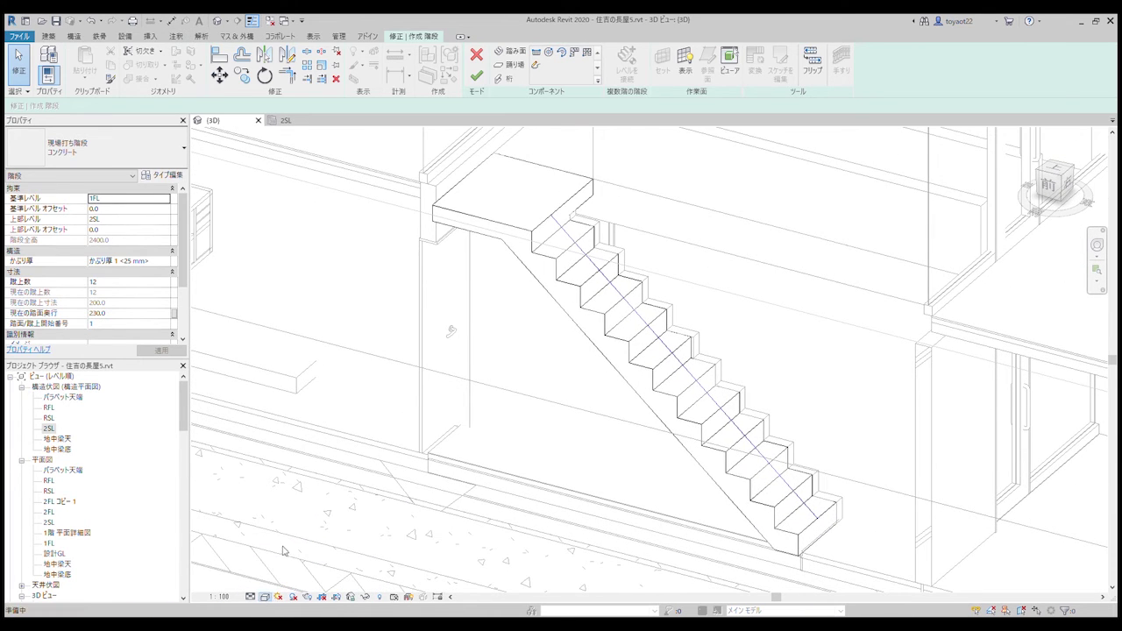
- Orbit and zoom the 3D view to inspect the stair landing meeting the 2nd-floor slab
{"action": "scroll", "coordinate": [505, 403], "scroll_direction": "down", "scroll_amount": 2}
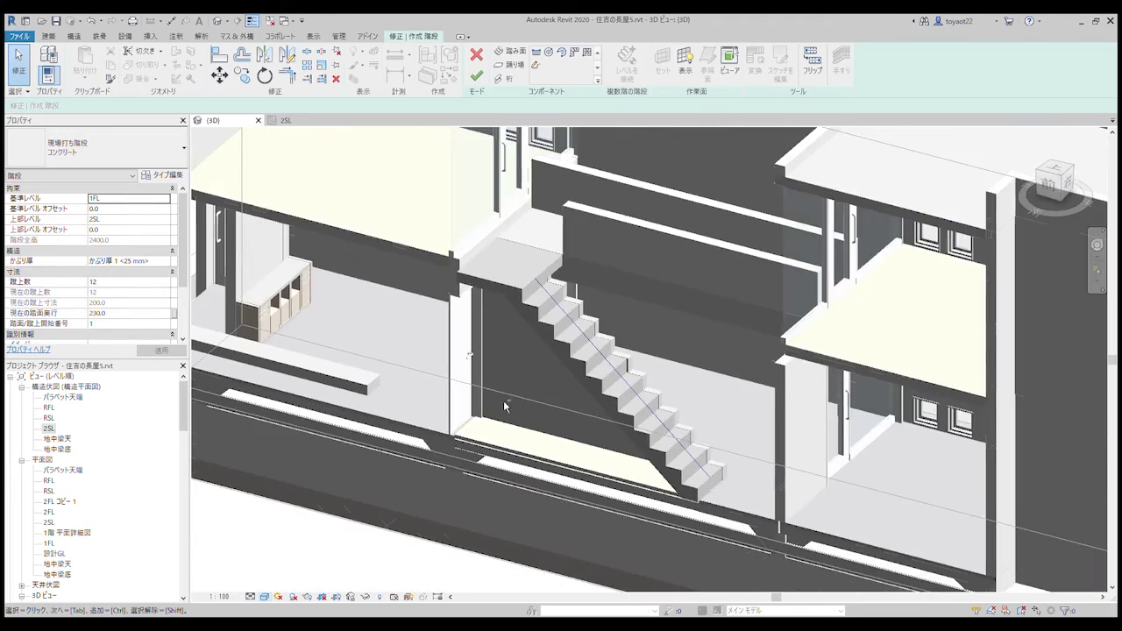
{"action": "mouse_move", "coordinate": [504, 403]}
{"action": "middle_mouse_down", "text": "shift"}
{"action": "mouse_move", "coordinate": [601, 344]}
{"action": "mouse_move", "coordinate": [381, 378]}
{"action": "mouse_move", "coordinate": [558, 398]}
{"action": "mouse_move", "coordinate": [531, 358]}
{"action": "middle_mouse_up", "text": "shift"}
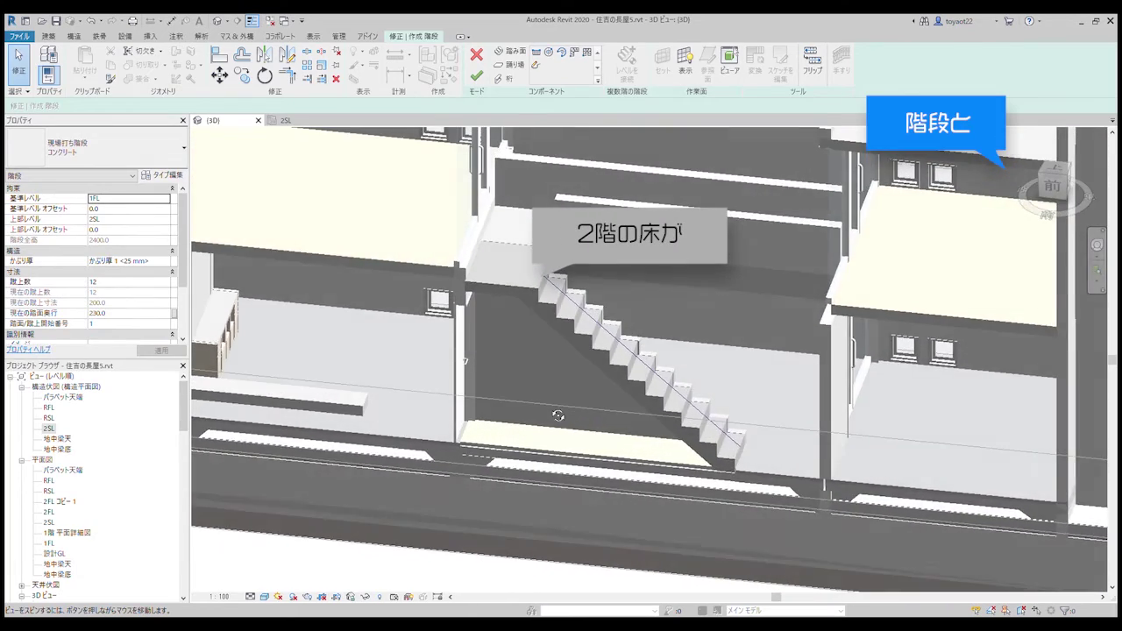
{"action": "scroll", "coordinate": [530, 358], "scroll_direction": "up", "scroll_amount": 2}
{"action": "scroll", "coordinate": [530, 358], "scroll_direction": "up", "scroll_amount": 1}
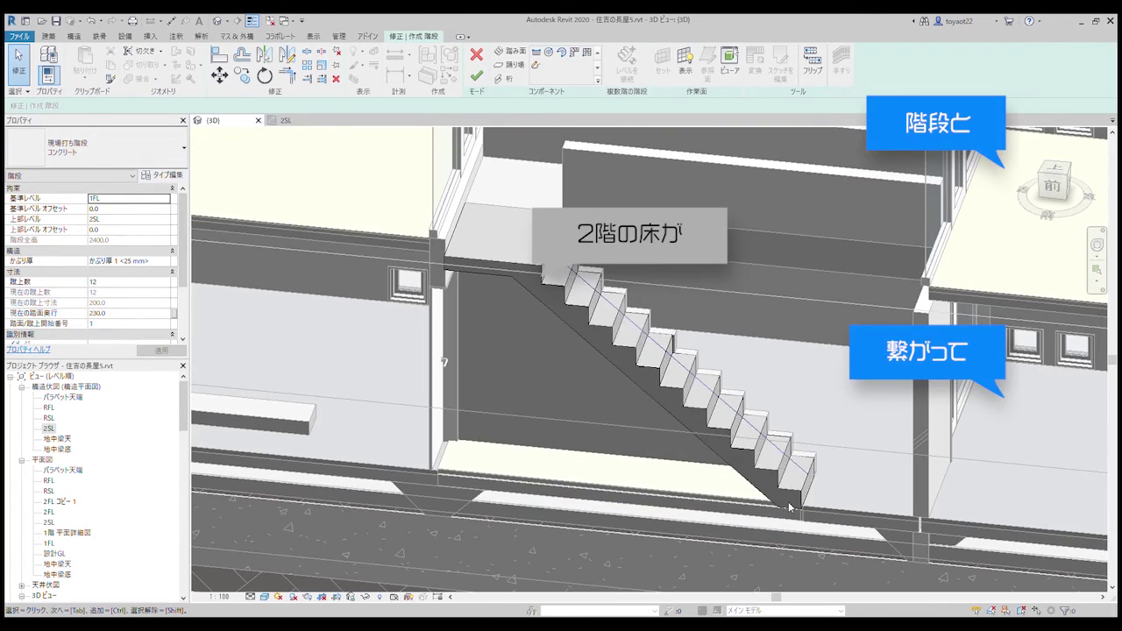
{"action": "mouse_move", "coordinate": [682, 431]}
{"action": "middle_mouse_down", "text": "shift"}
{"action": "mouse_move", "coordinate": [674, 423]}
{"action": "mouse_move", "coordinate": [624, 469]}
{"action": "middle_mouse_up", "text": "shift"}
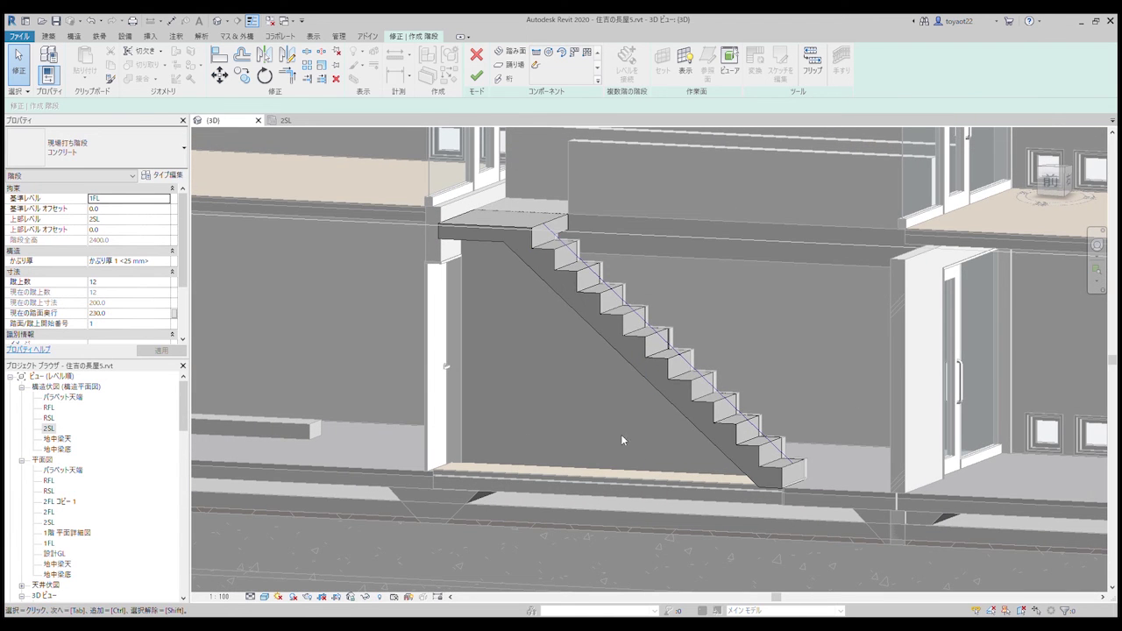